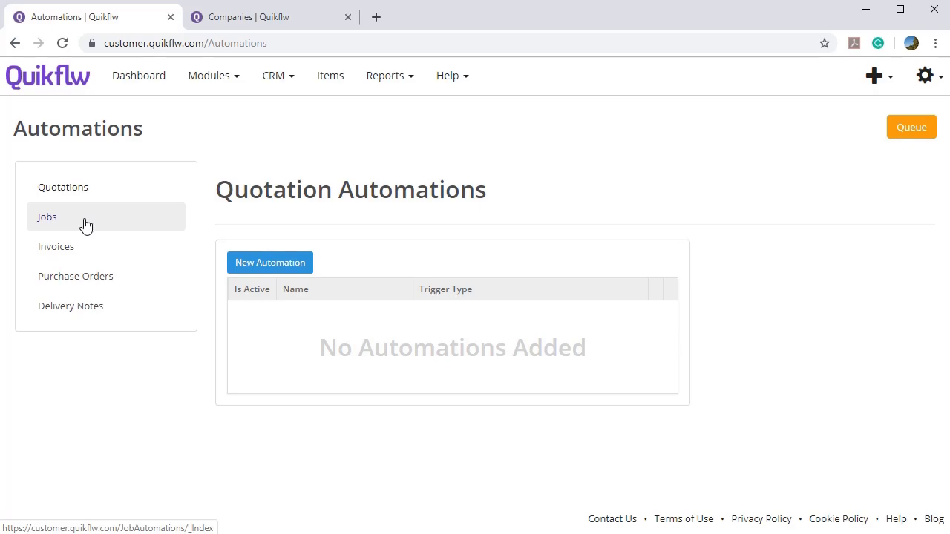
# Start a new quotation automation named "Create Job" with the trigger type Status Changed.
pyautogui.click(85, 189)
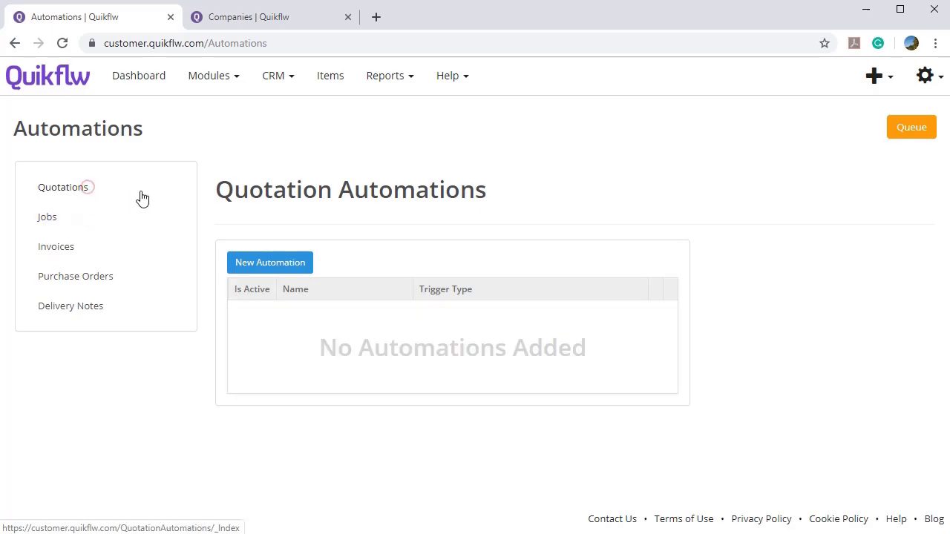
pyautogui.click(283, 268)
pyautogui.click(500, 168)
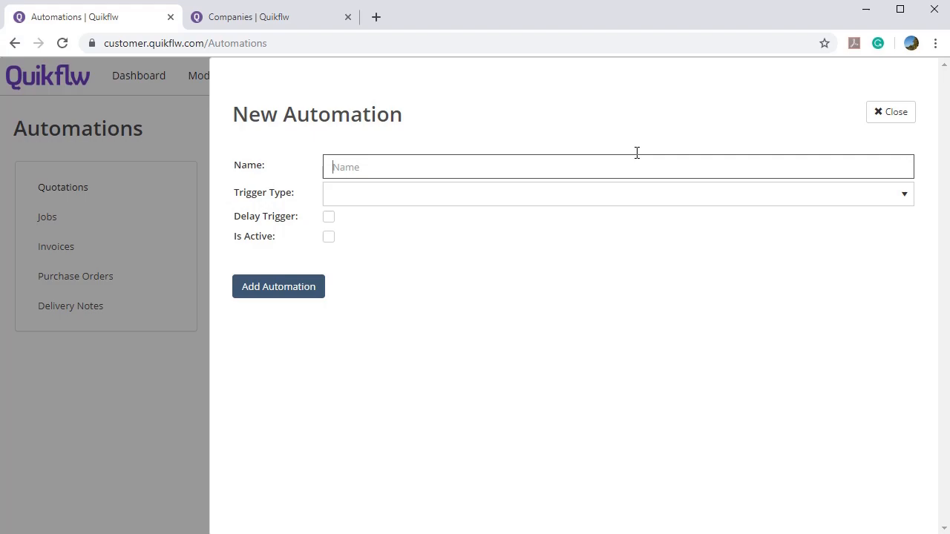
pyautogui.write('Crewate JOb')
pyautogui.click(407, 200)
pyautogui.click(368, 234)
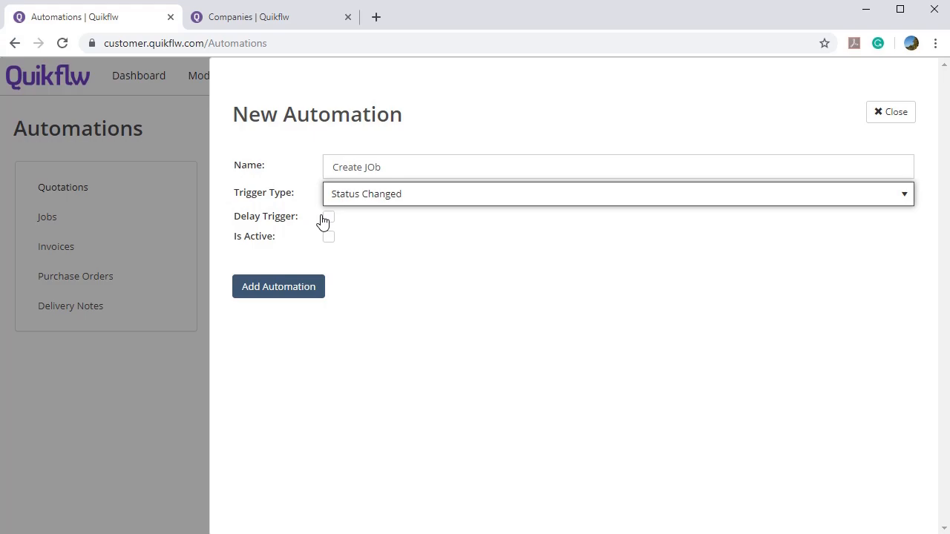
pyautogui.click(407, 171)
pyautogui.press('BackSpace')
pyautogui.press('BackSpace')
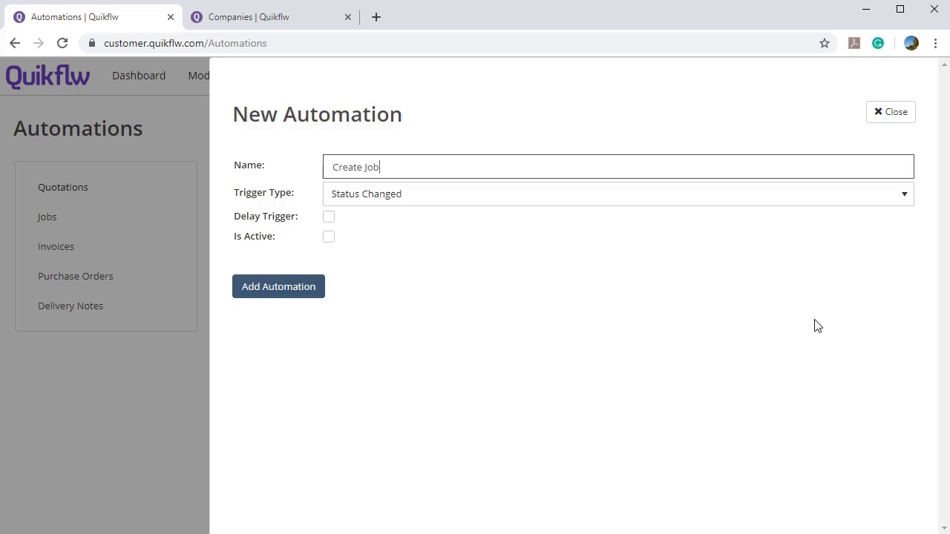
# Delay the automation's trigger by 00:15, make it active and add the automation.
pyautogui.click(329, 218)
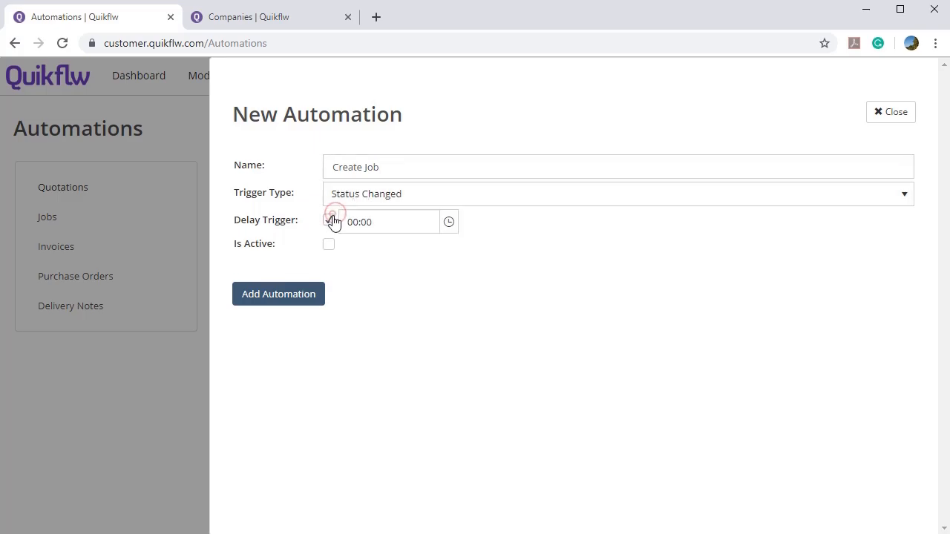
pyautogui.moveTo(381, 221); pyautogui.dragTo(366, 221)
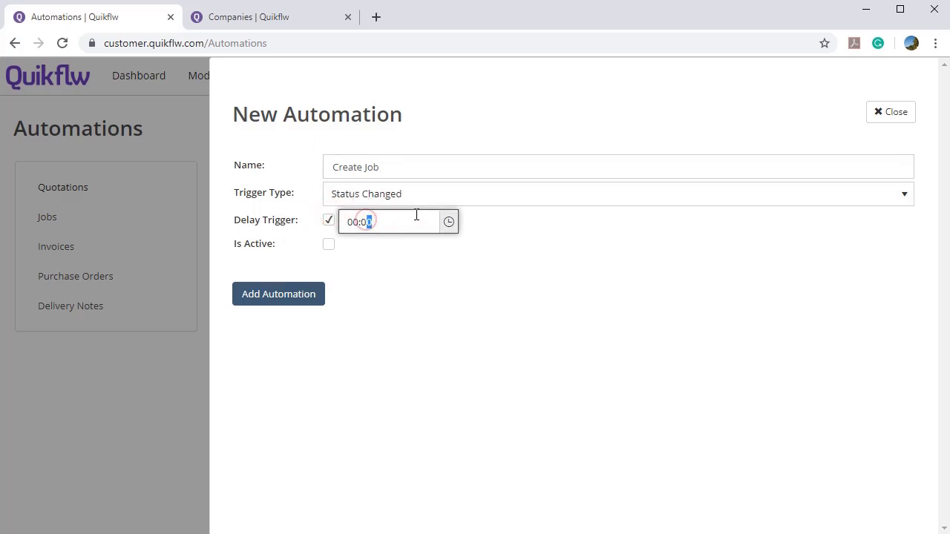
pyautogui.click(448, 221)
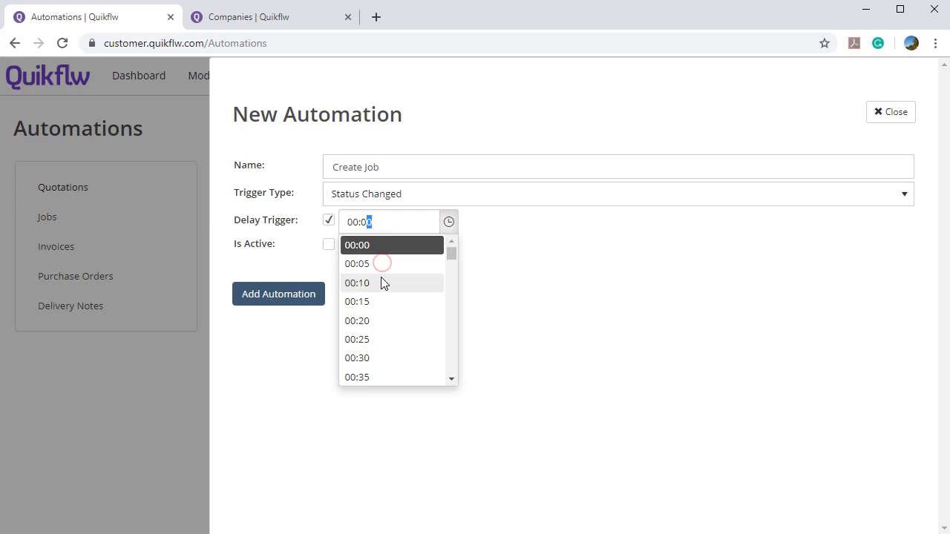
pyautogui.click(379, 297)
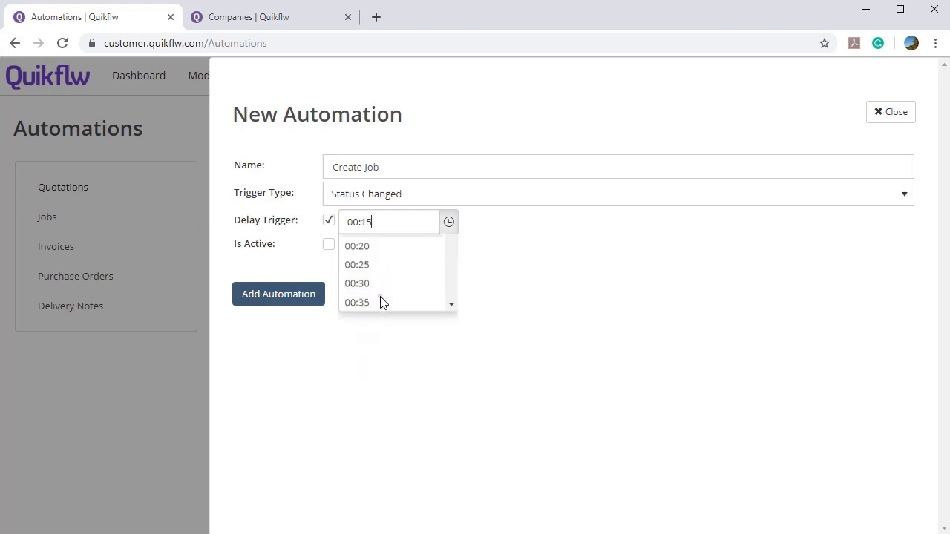
pyautogui.click(328, 245)
pyautogui.click(297, 292)
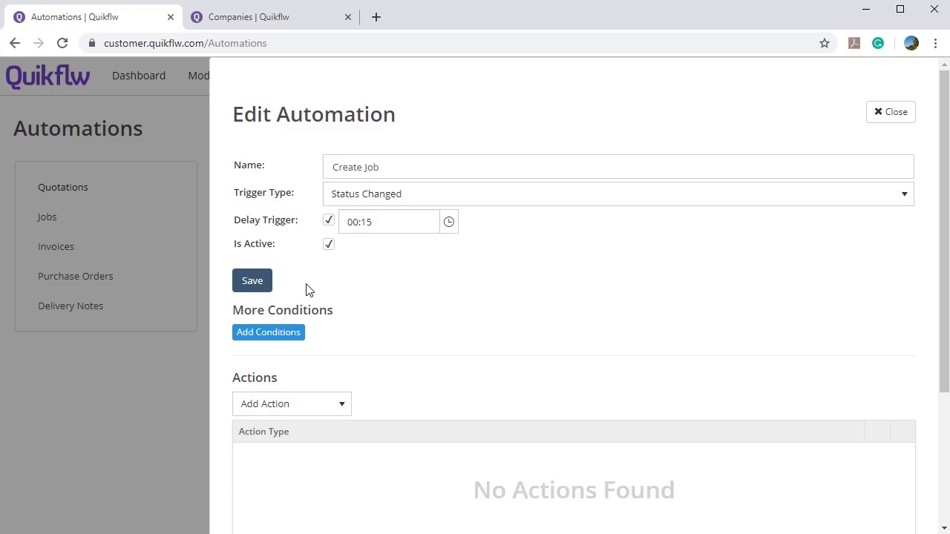
# Add a condition to the automation requiring that Status is equal to Approved.
pyautogui.scroll(-2, 307, 290)
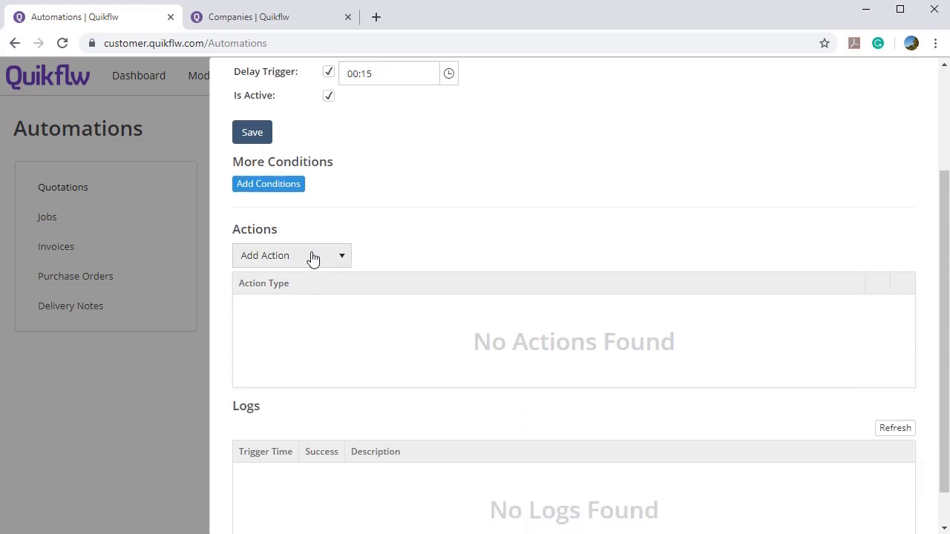
pyautogui.scroll(1, 312, 258)
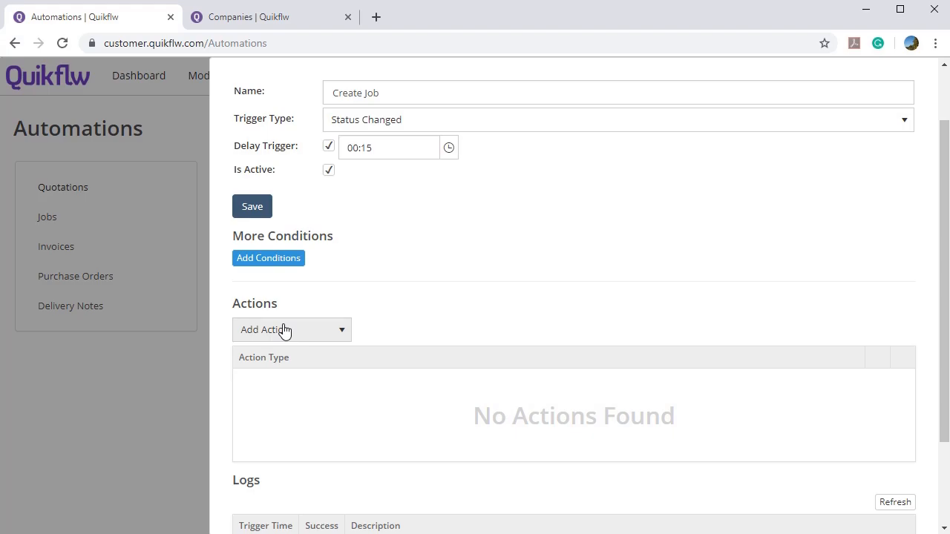
pyautogui.click(251, 259)
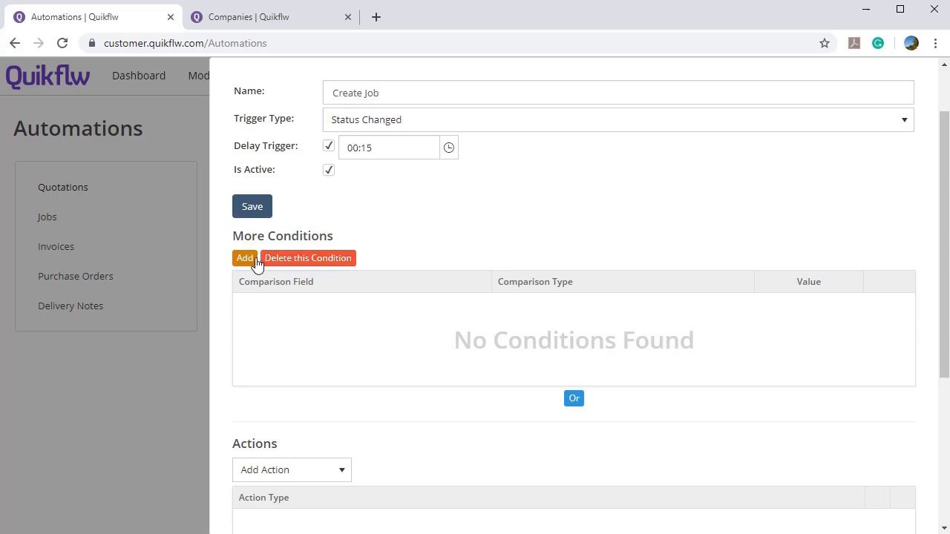
pyautogui.click(252, 260)
pyautogui.click(354, 307)
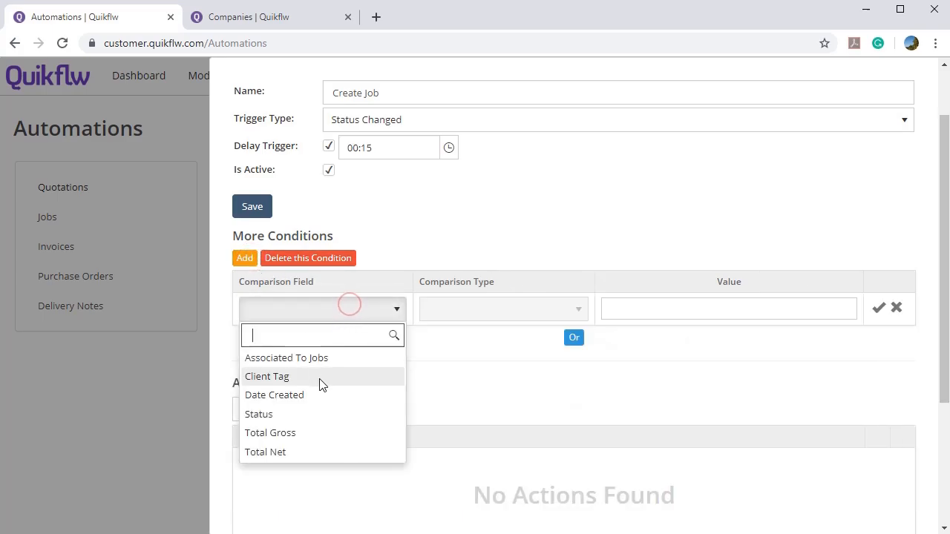
pyautogui.click(319, 416)
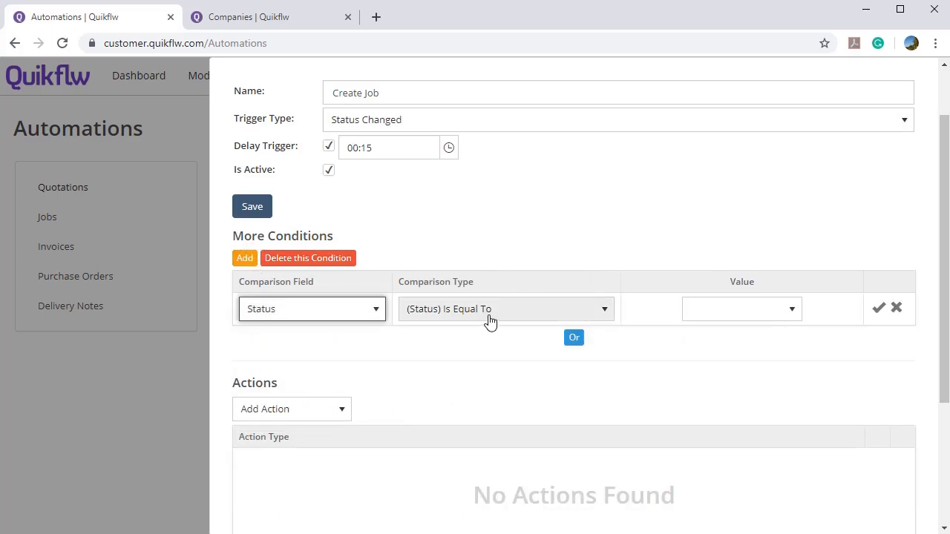
pyautogui.click(734, 310)
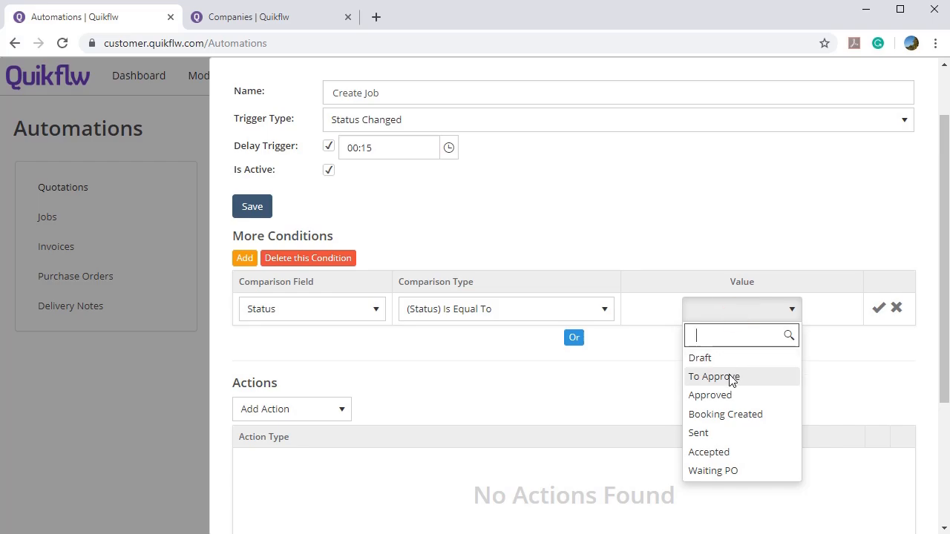
pyautogui.click(726, 396)
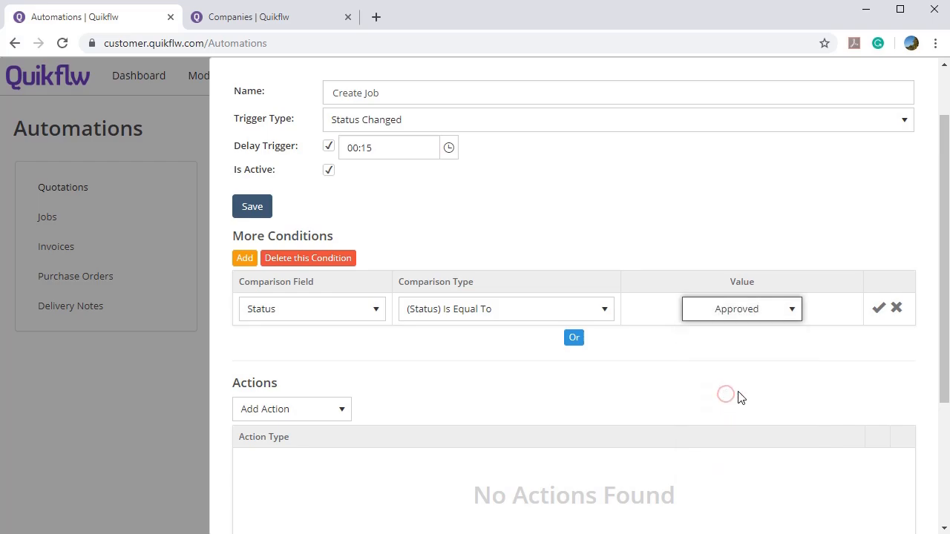
pyautogui.click(878, 311)
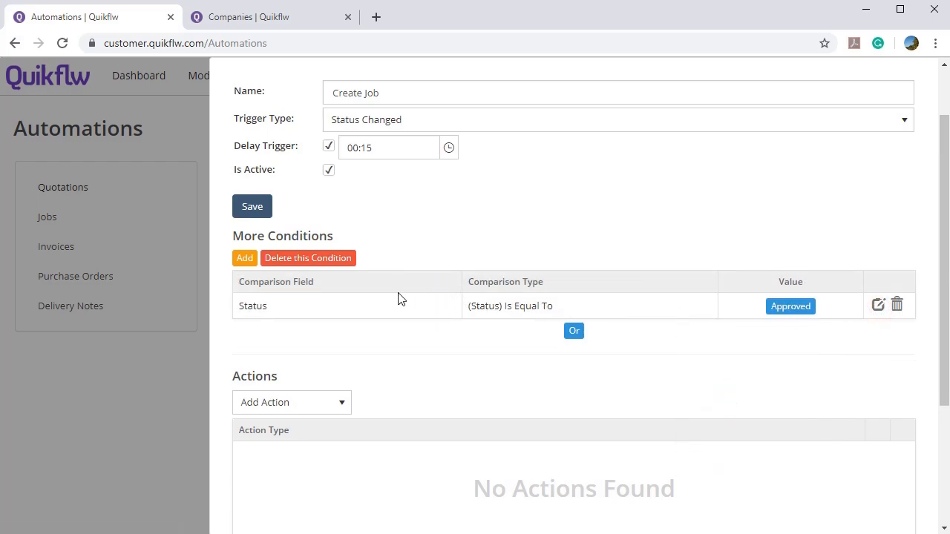
# Add a Create Job action with the initial status In Process and close the automation.
pyautogui.scroll(-2, 389, 297)
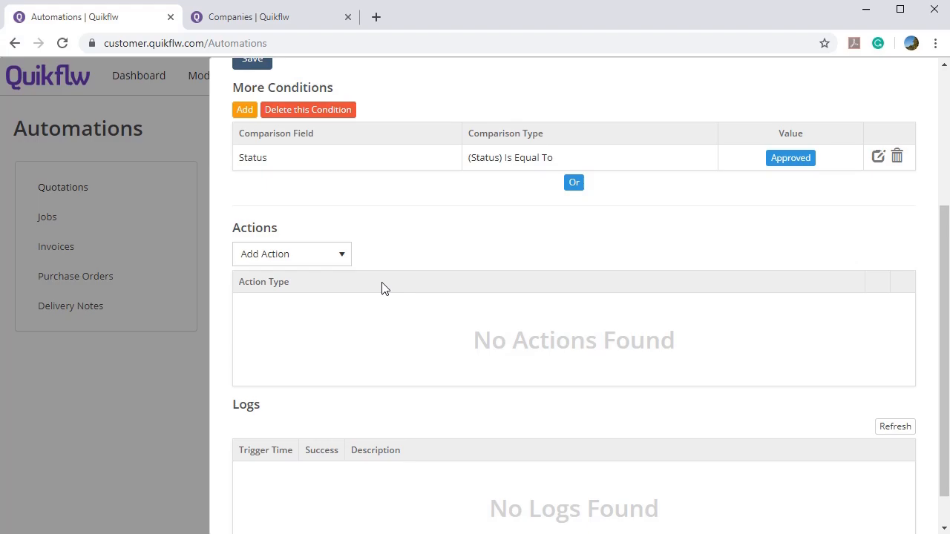
pyautogui.click(337, 256)
pyautogui.click(266, 339)
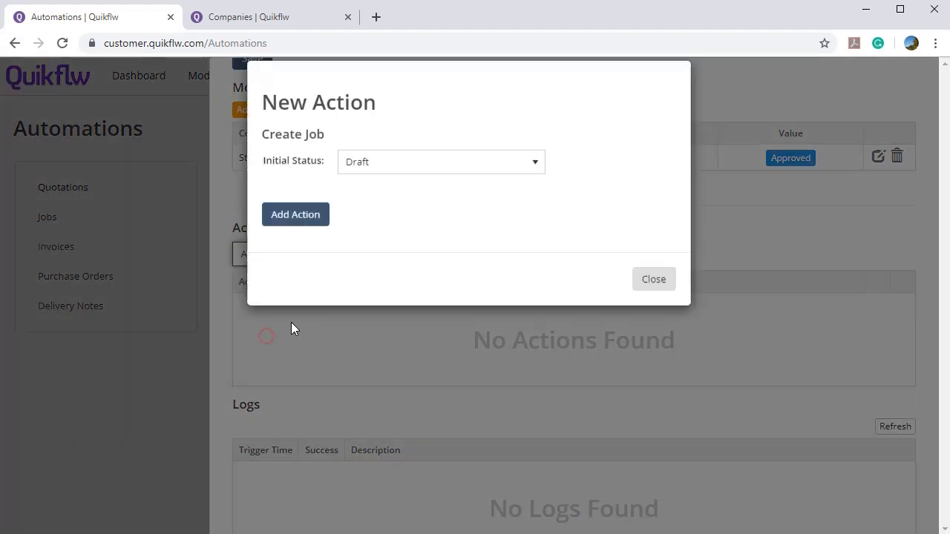
pyautogui.click(383, 187)
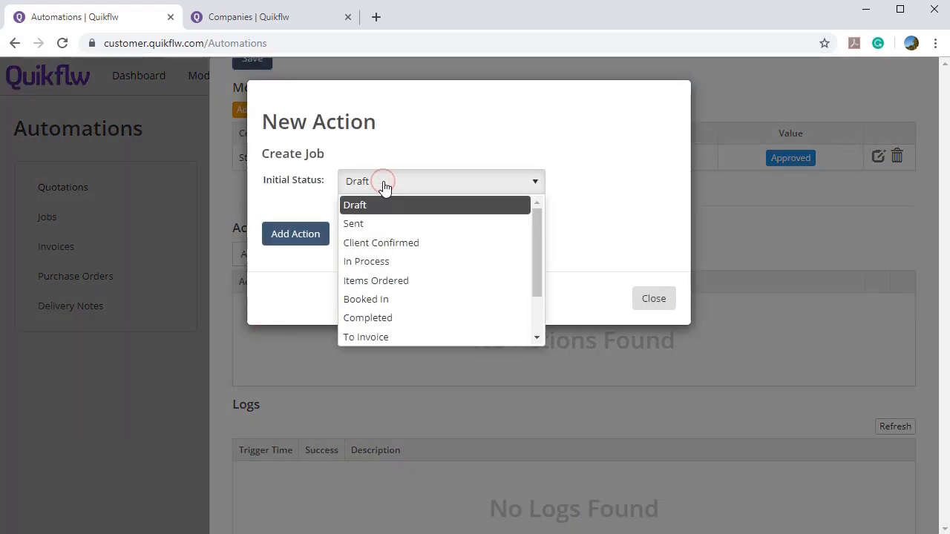
pyautogui.click(374, 261)
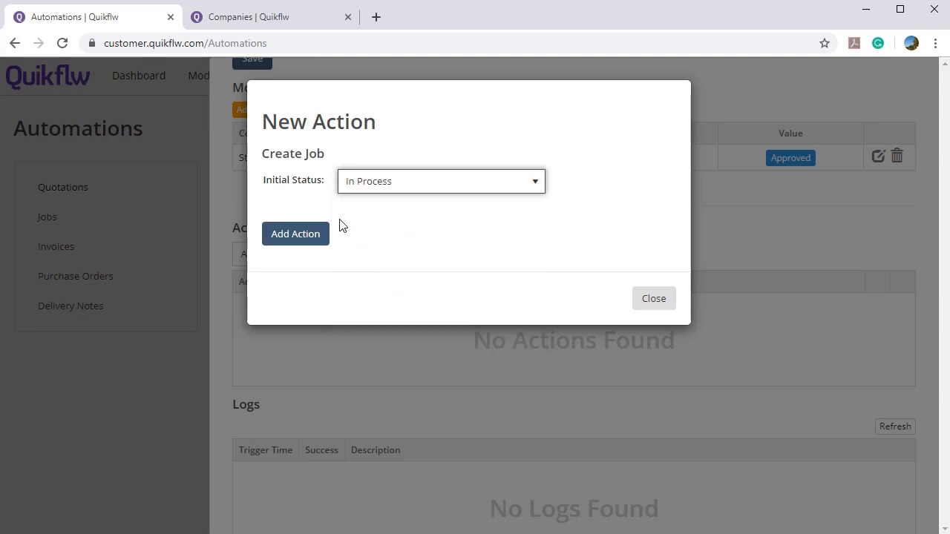
pyautogui.click(302, 239)
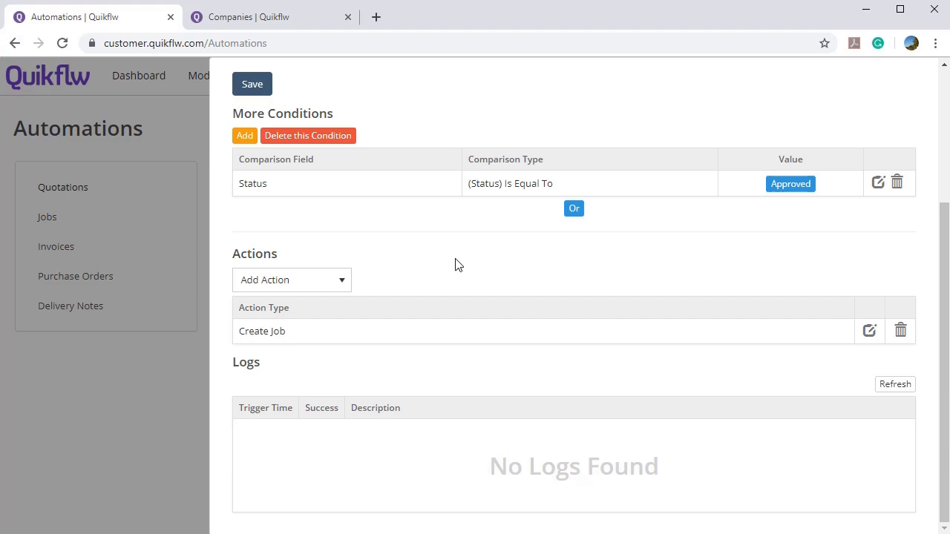
pyautogui.scroll(2, 458, 265)
pyautogui.scroll(1, 731, 195)
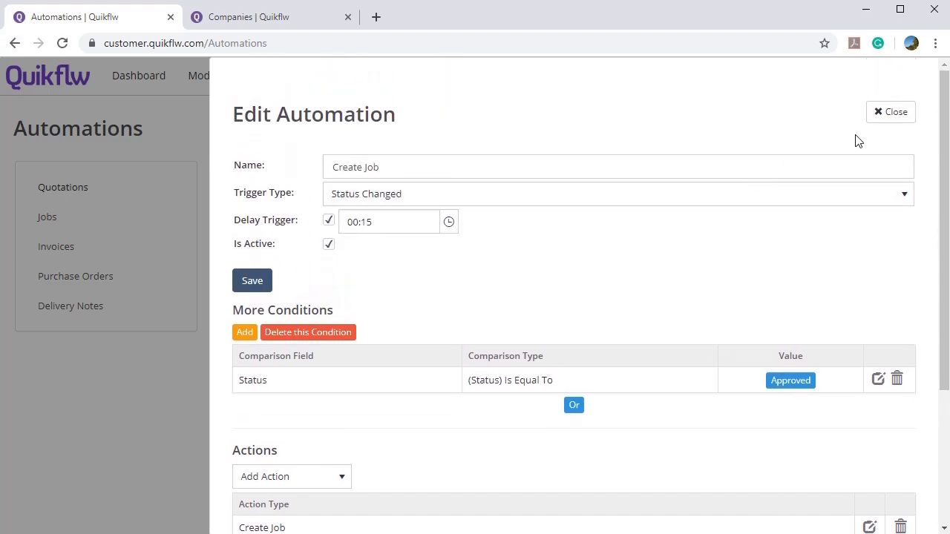
pyautogui.click(888, 117)
# In the quotation pipeline, move the A2B SOLUTIONS Maintenance Contract quotation from Draft to Approved.
pyautogui.click(214, 84)
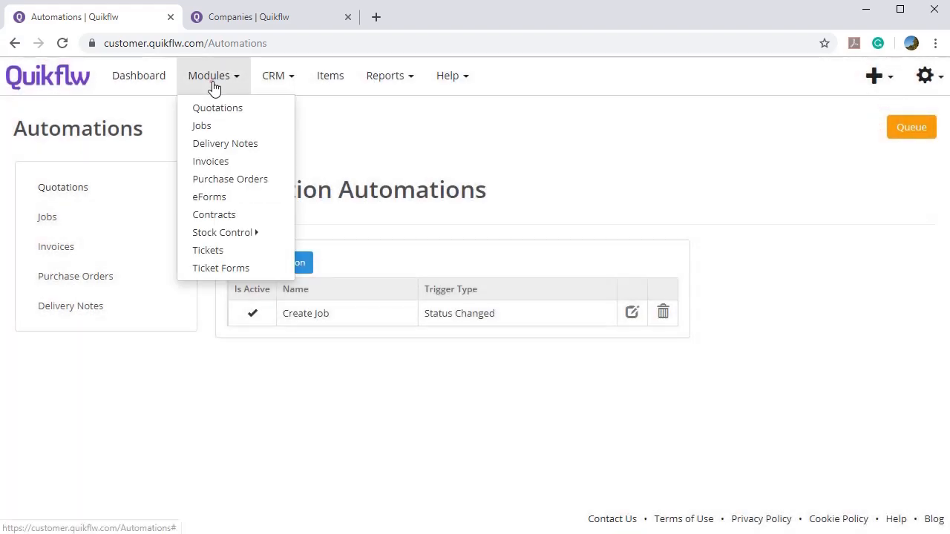
pyautogui.click(206, 110)
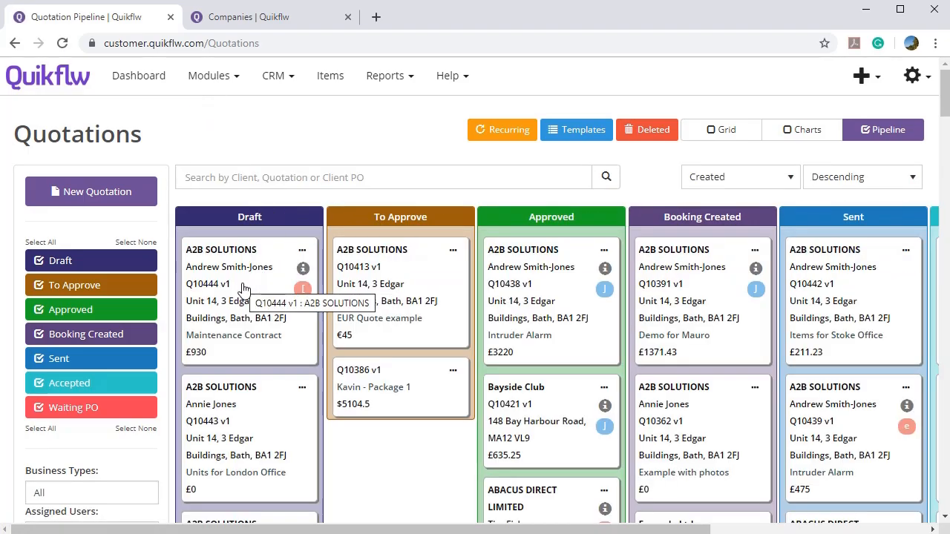
pyautogui.moveTo(243, 288); pyautogui.dragTo(539, 289)
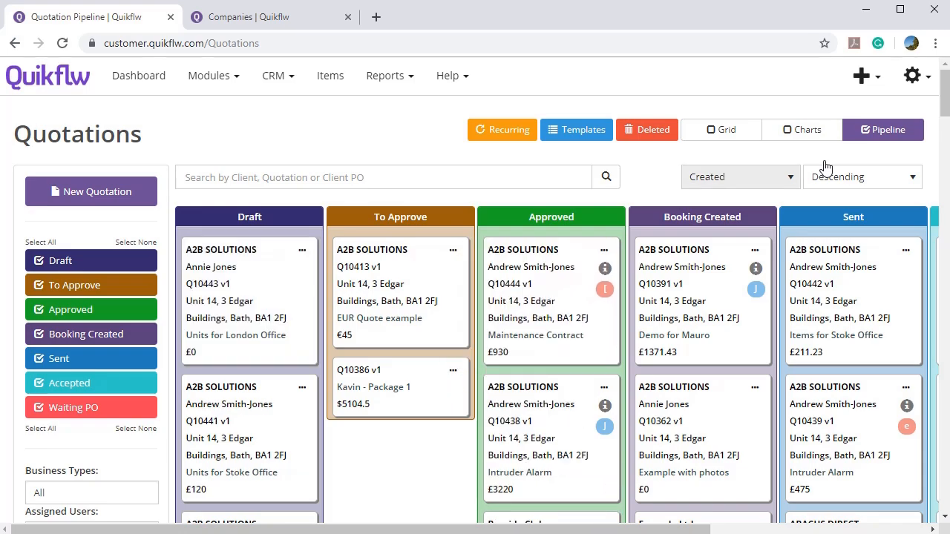
# Delete the pending Create Job entry from the automation queue in the automation settings.
pyautogui.click(912, 84)
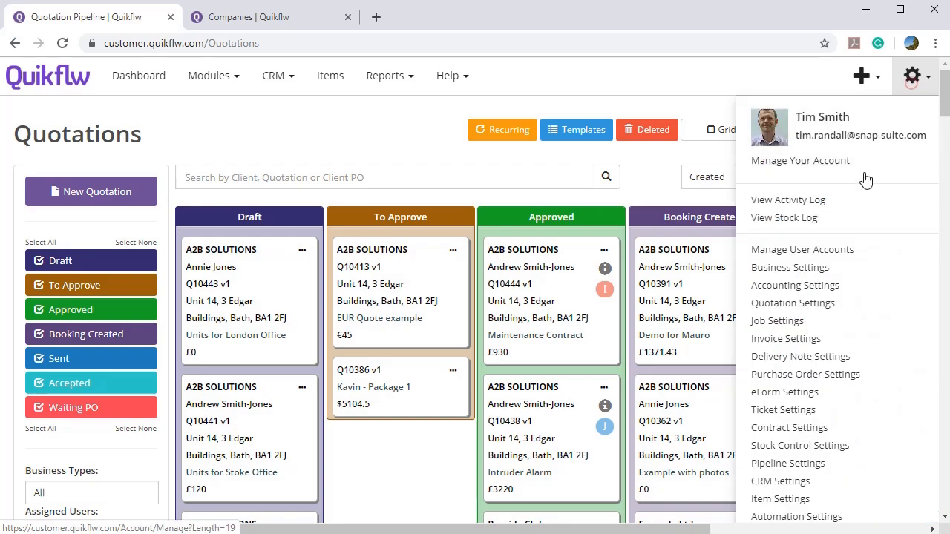
pyautogui.click(799, 517)
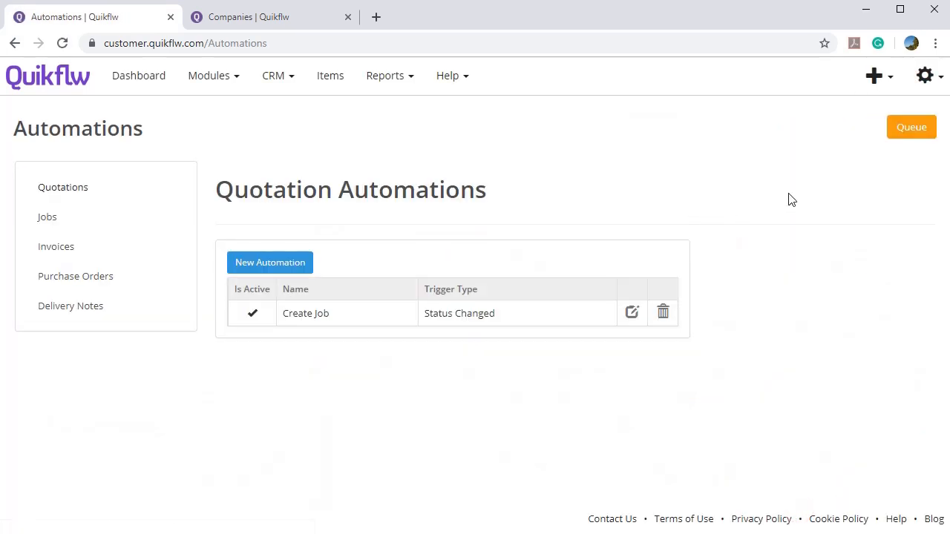
pyautogui.click(909, 134)
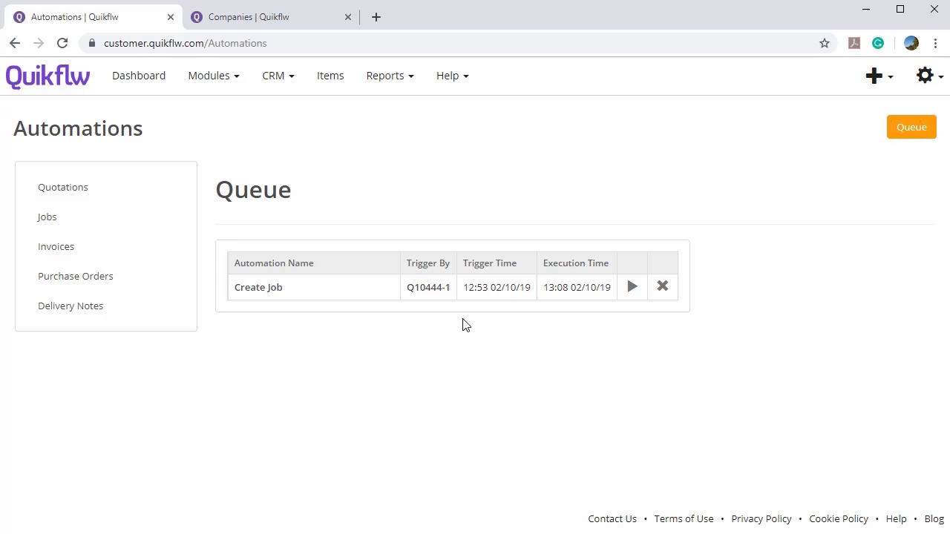
pyautogui.click(662, 287)
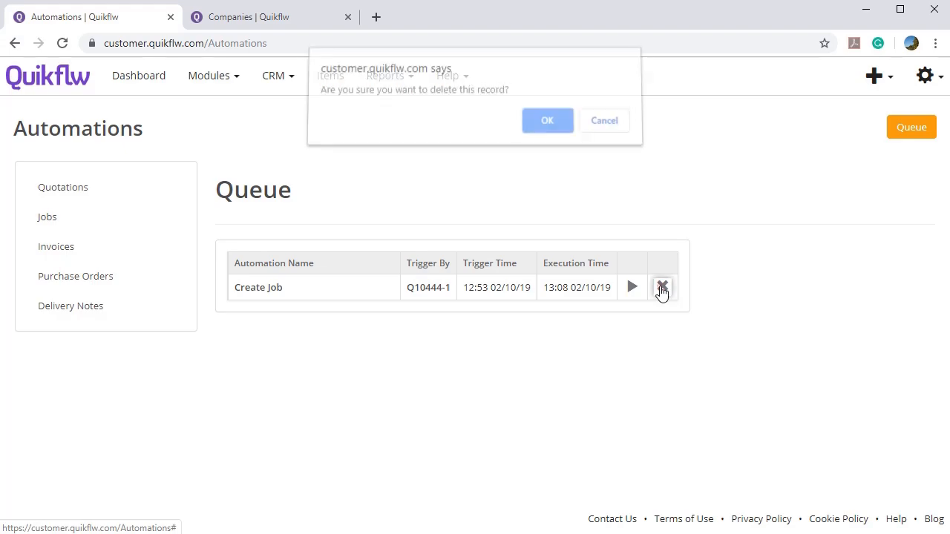
pyautogui.click(555, 128)
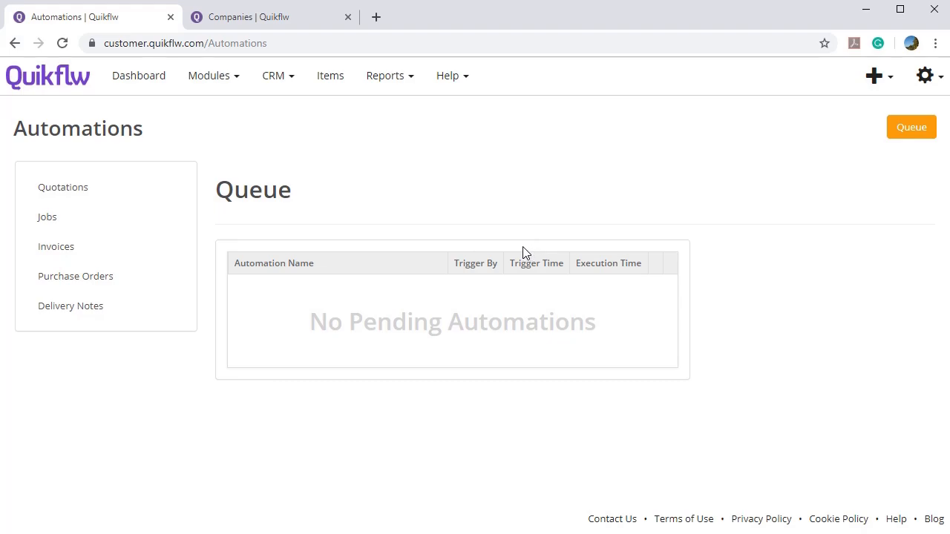
# Start a new job automation named "Invoice Client + Email Notifications" with the trigger type Status Changed.
pyautogui.click(104, 213)
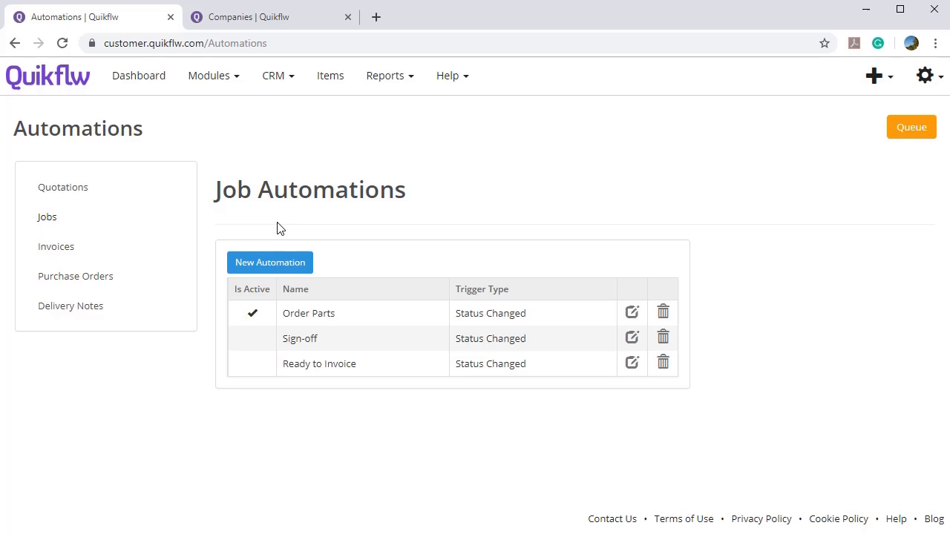
pyautogui.click(274, 268)
pyautogui.click(421, 164)
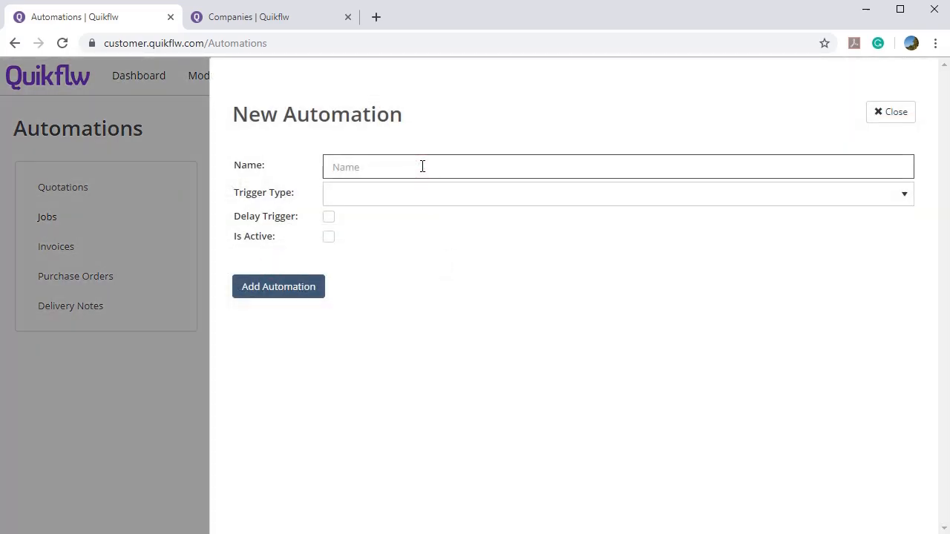
pyautogui.write('Invoice Client + Email Notifications')
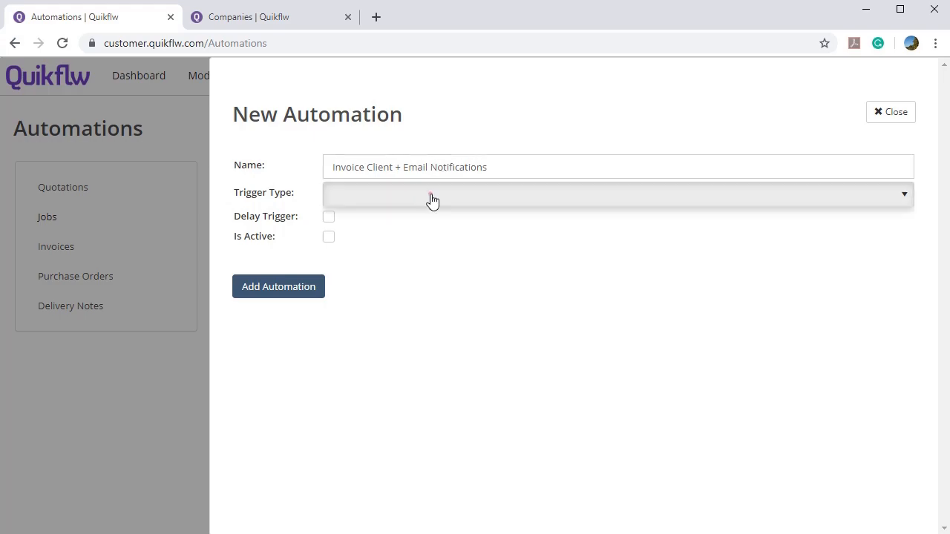
pyautogui.click(431, 195)
pyautogui.click(412, 236)
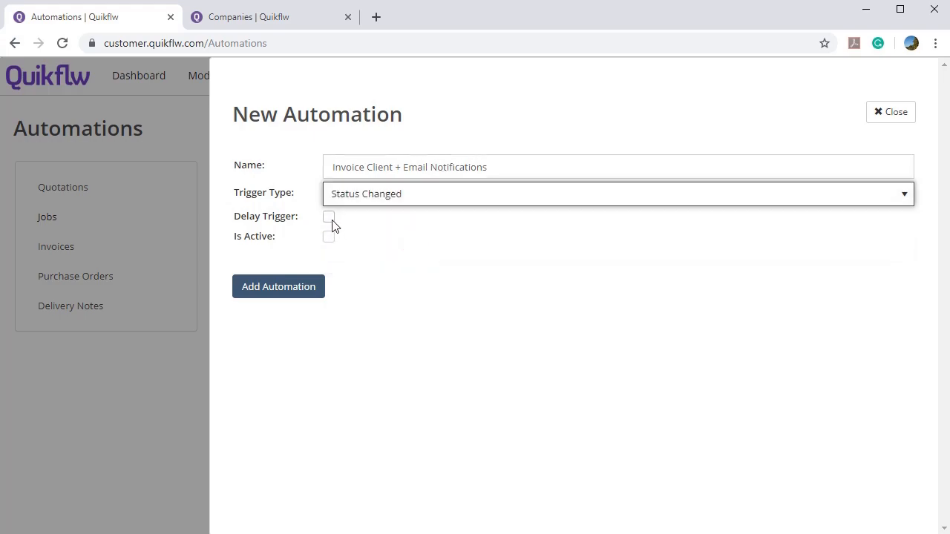
# Delay the trigger by 00:15, make the automation active, and add it with the Status Changed trigger.
pyautogui.click(343, 204)
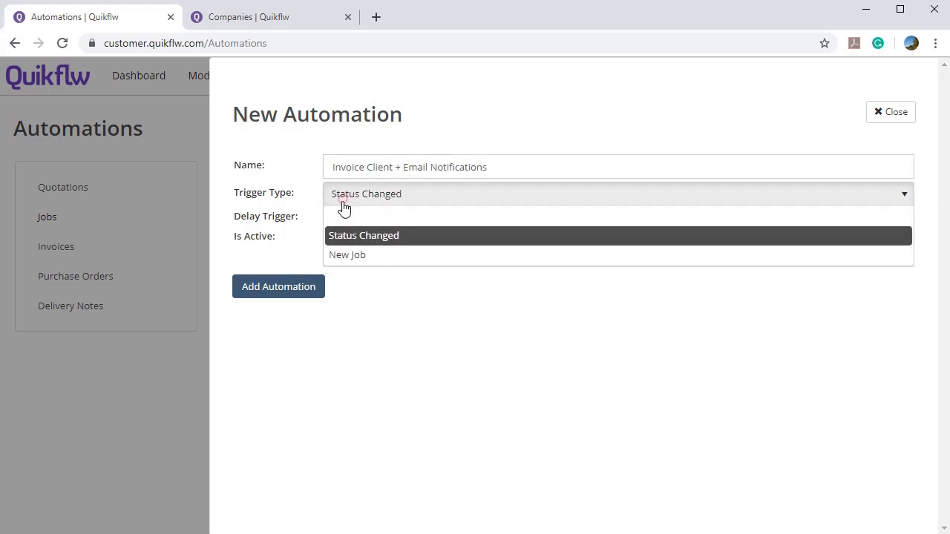
pyautogui.click(355, 239)
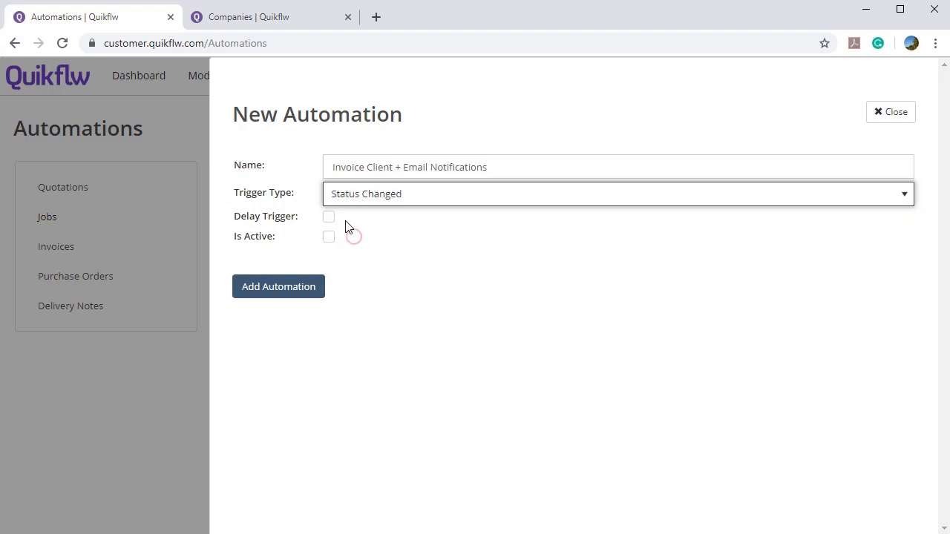
pyautogui.click(331, 219)
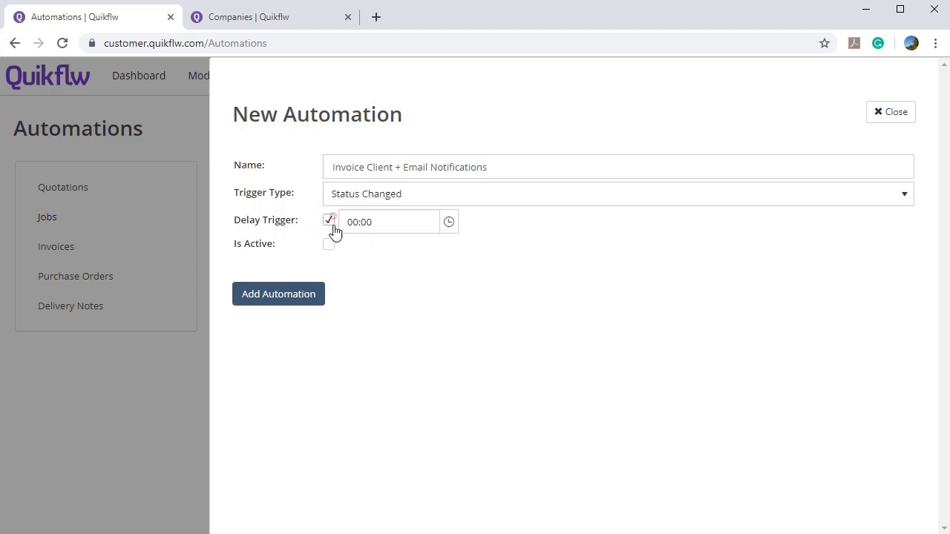
pyautogui.click(329, 245)
pyautogui.click(448, 224)
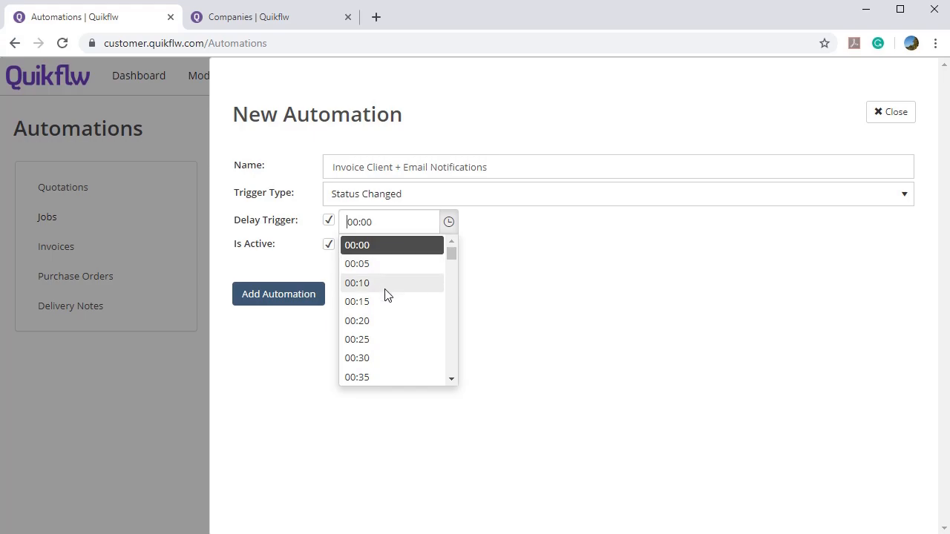
pyautogui.click(386, 302)
pyautogui.click(304, 300)
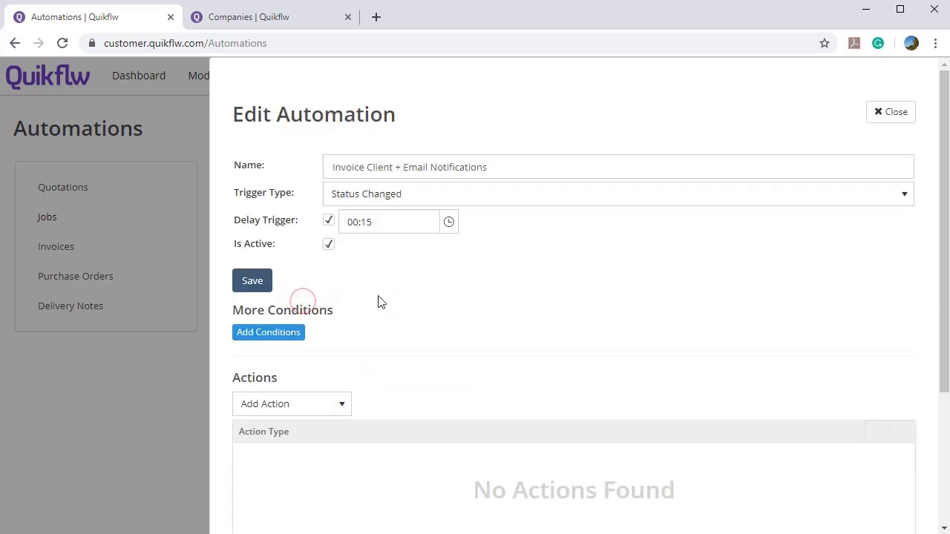
# Add a condition requiring the job's Status to be equal to Client Confirmed.
pyautogui.click(253, 334)
pyautogui.click(246, 333)
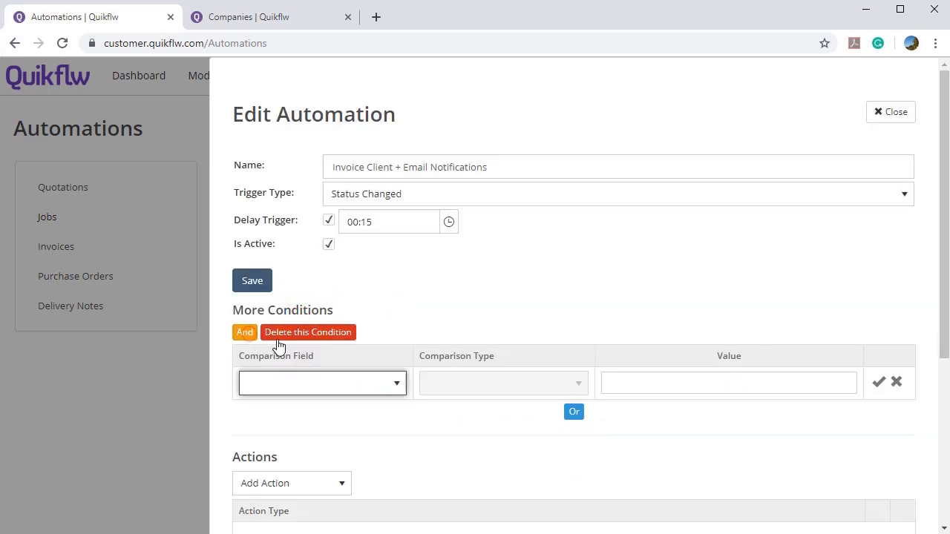
pyautogui.click(310, 384)
pyautogui.click(312, 441)
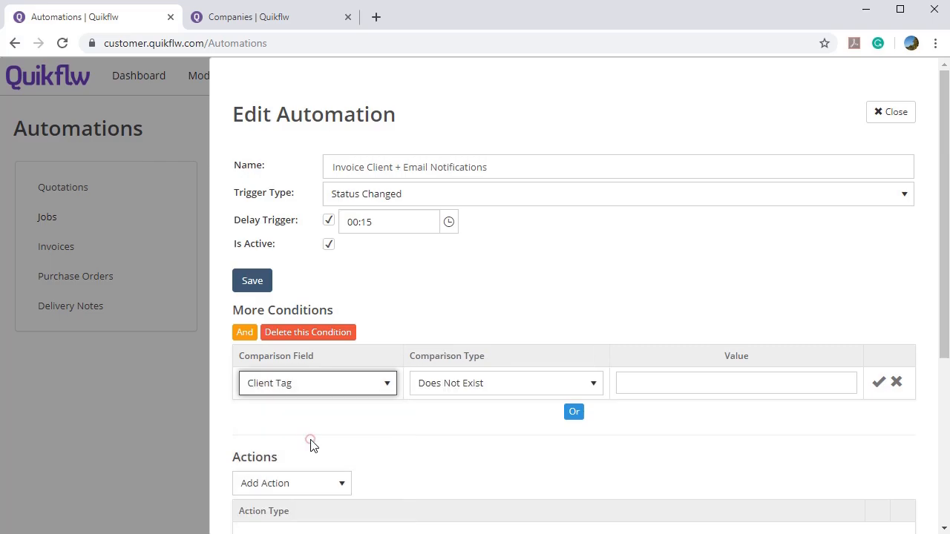
pyautogui.click(331, 382)
pyautogui.click(297, 467)
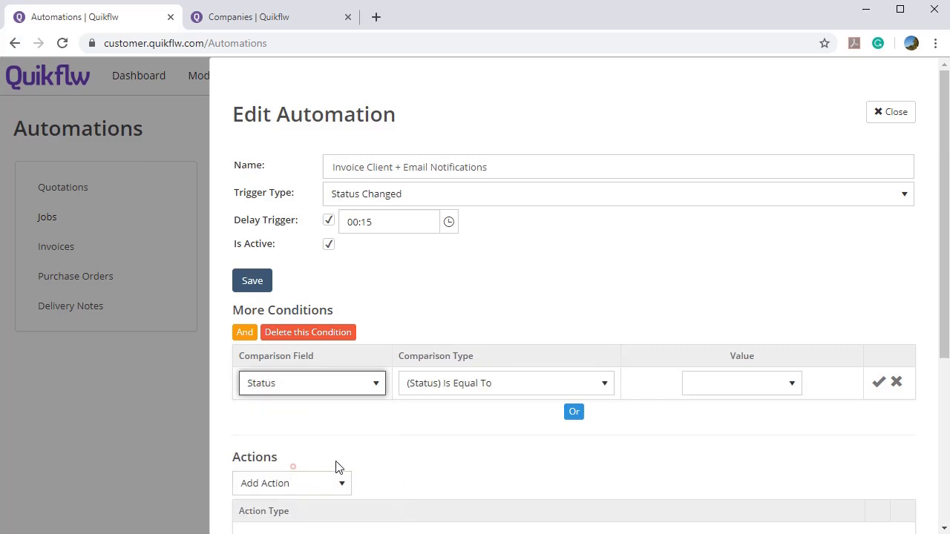
pyautogui.click(742, 384)
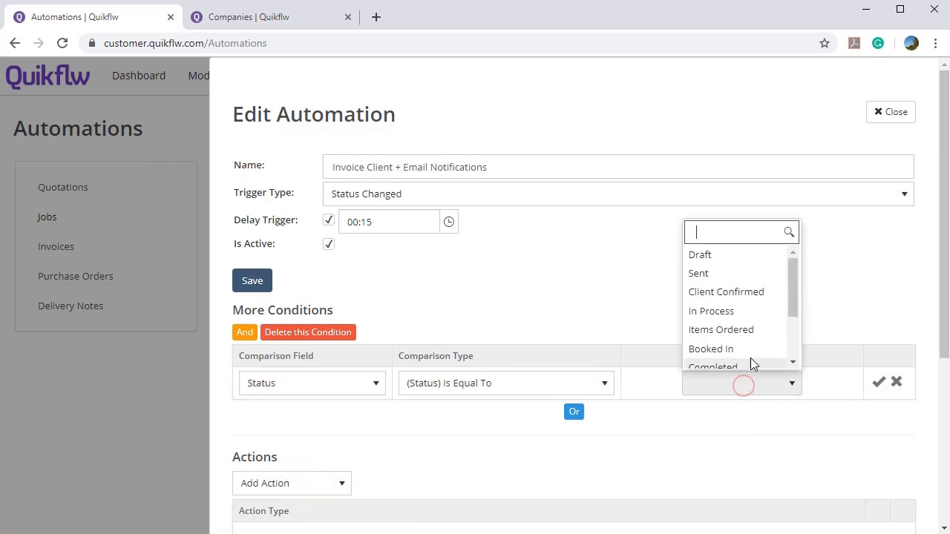
pyautogui.click(743, 298)
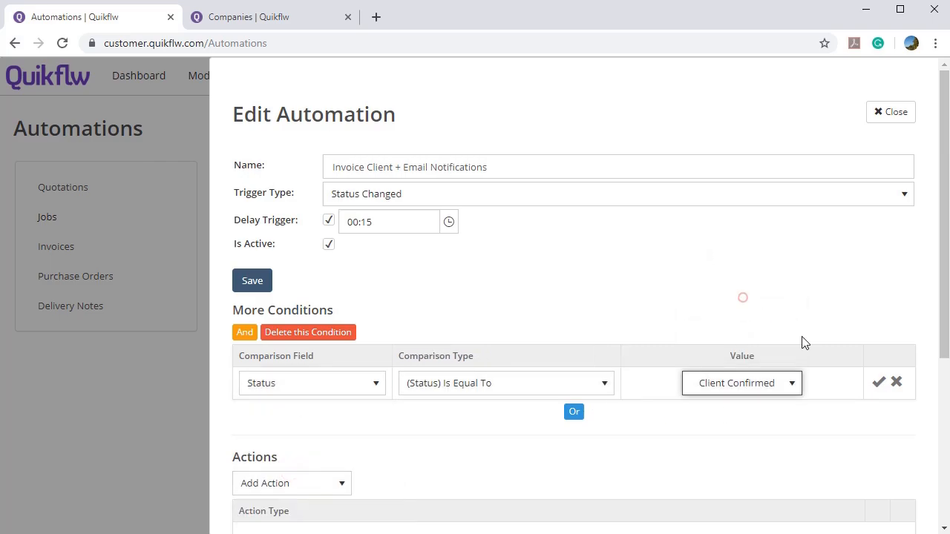
pyautogui.click(878, 383)
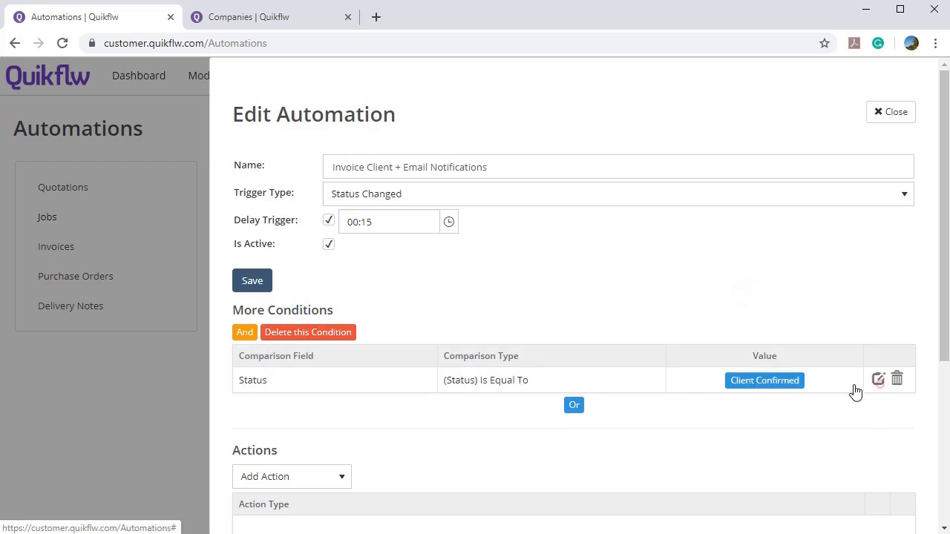
# Start an additional And condition with the comparison field Client Tag and the comparison type Exist.
pyautogui.scroll(-1, 487, 346)
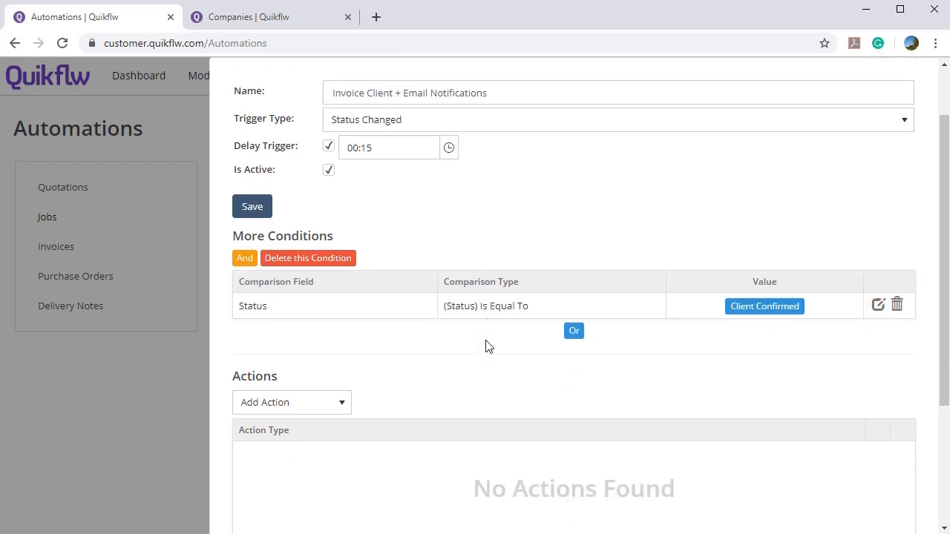
pyautogui.click(245, 261)
pyautogui.click(285, 319)
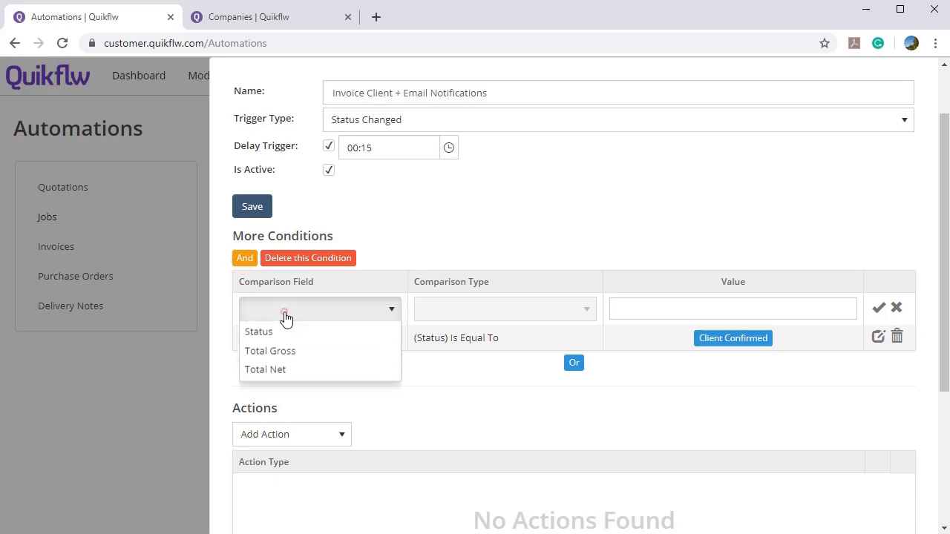
pyautogui.click(279, 362)
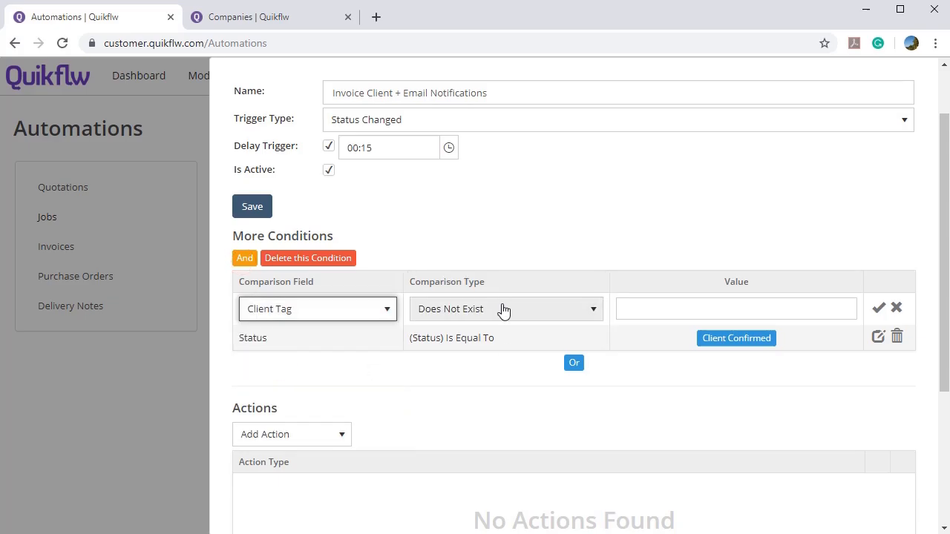
pyautogui.click(499, 309)
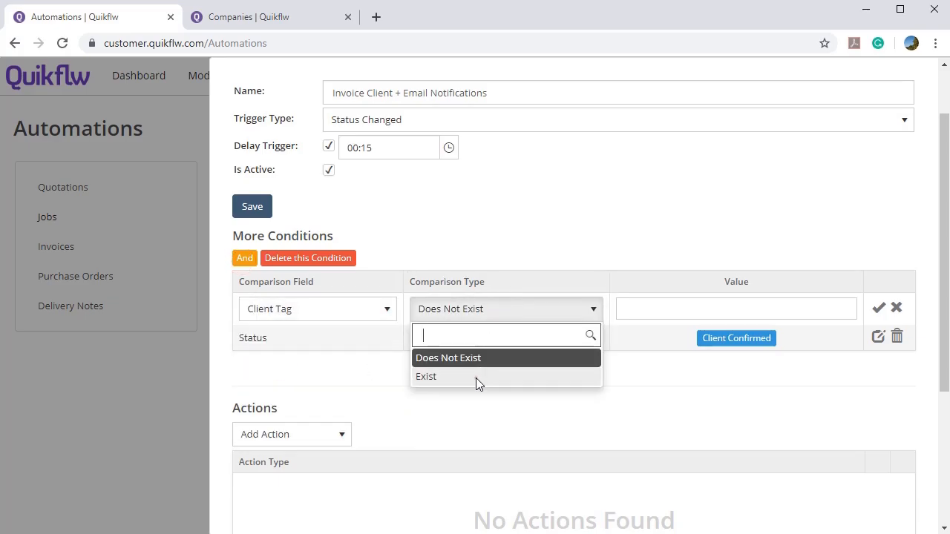
pyautogui.click(477, 378)
pyautogui.click(687, 312)
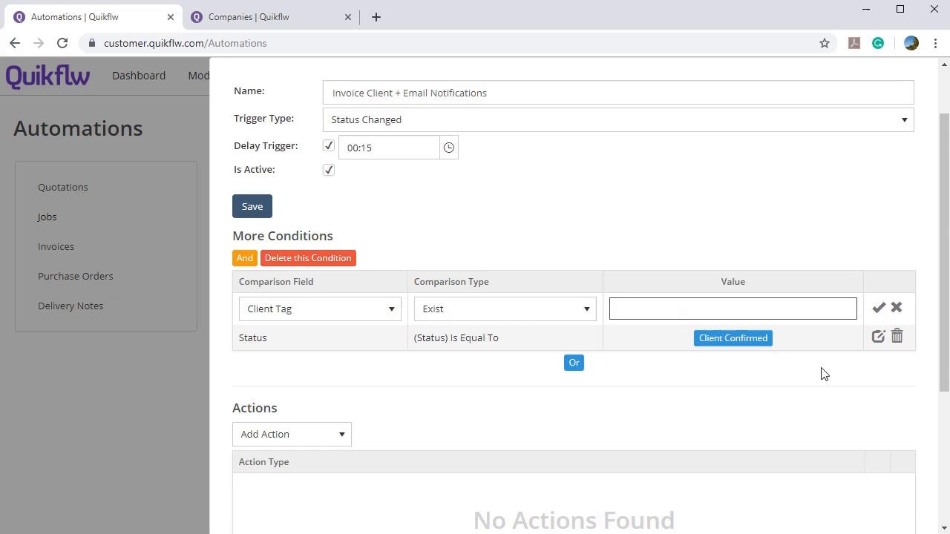
# Copy the tag "Invoice 50% on Order" from the Companies list into the Client Tag condition's value and save the condition.
pyautogui.click(267, 19)
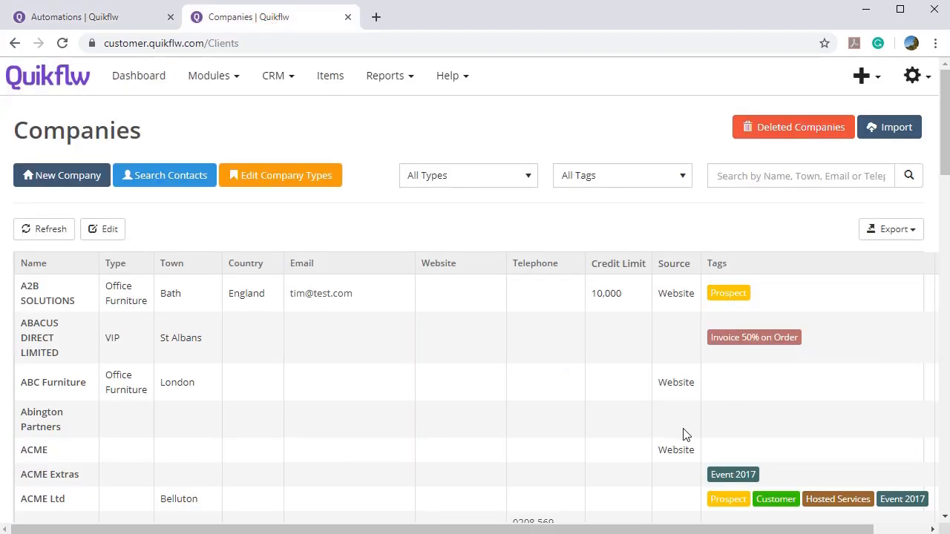
pyautogui.moveTo(257, 530); pyautogui.dragTo(294, 530)
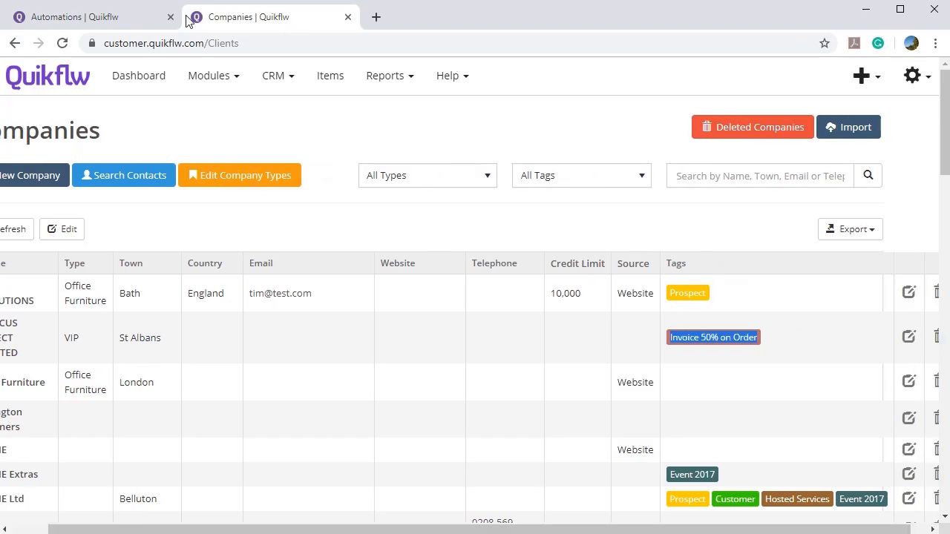
pyautogui.click(111, 16)
pyautogui.write('Invoice 50% on Order')
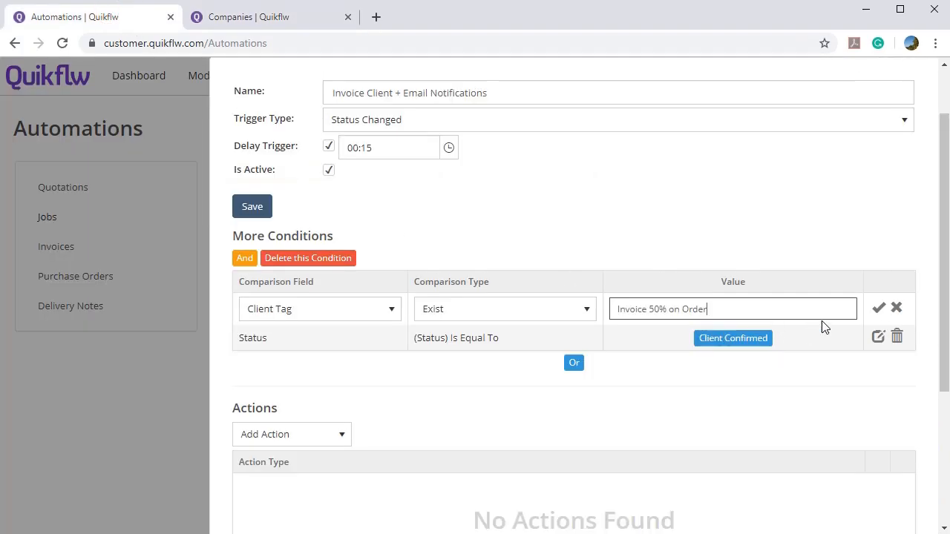
pyautogui.click(879, 307)
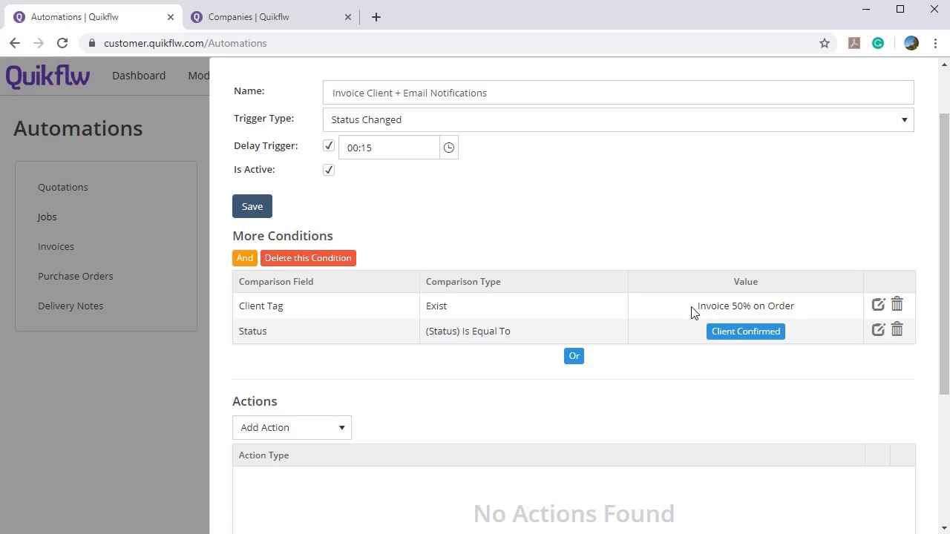
# Add an empty Or condition group below the Client Tag and Status conditions.
pyautogui.scroll(-1, 688, 301)
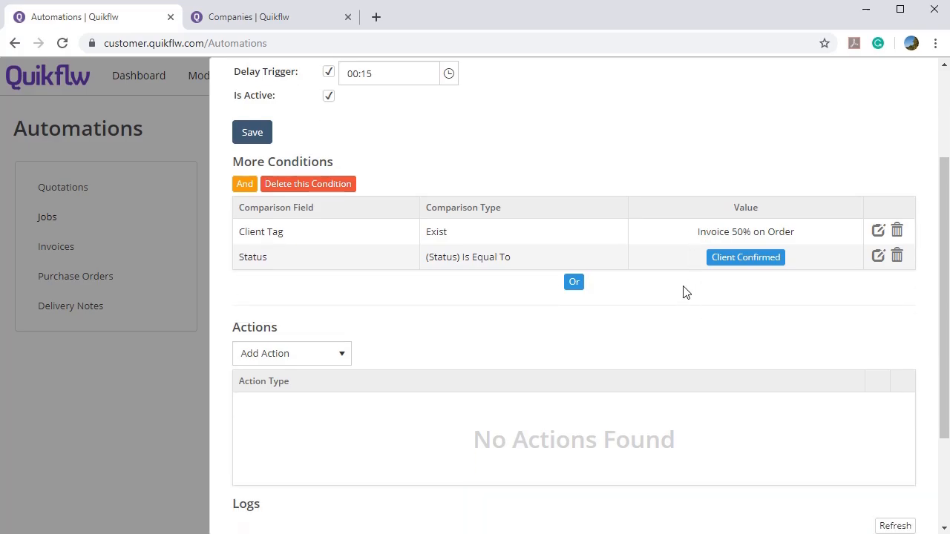
pyautogui.click(575, 283)
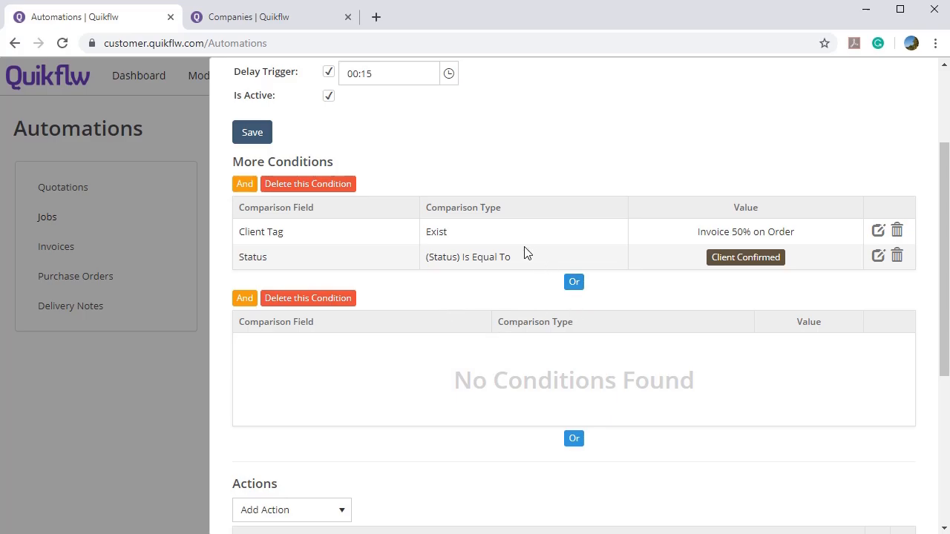
pyautogui.scroll(-2, 448, 282)
pyautogui.scroll(3, 386, 174)
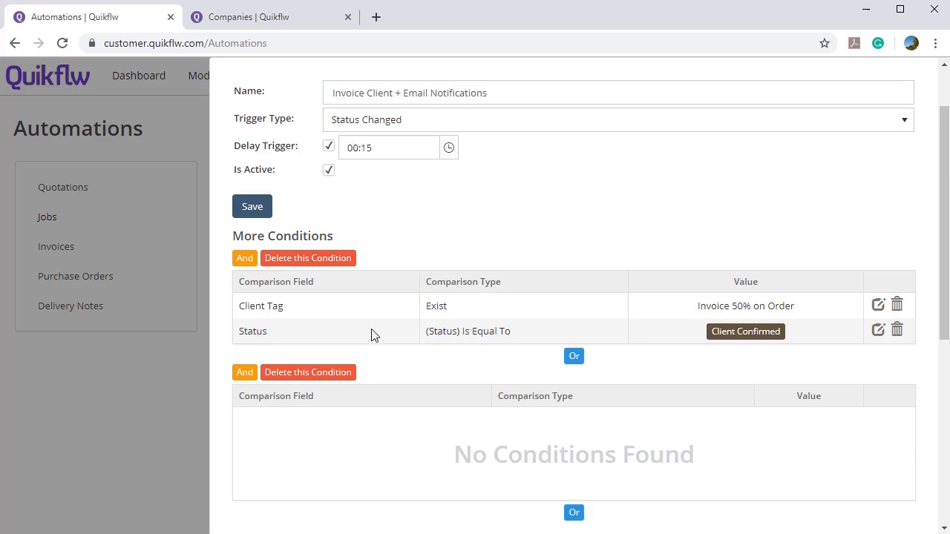
# Start a Create Invoice action with the initial status Approved and the invoice template "T2000 - 50% before commencement".
pyautogui.scroll(-4, 367, 333)
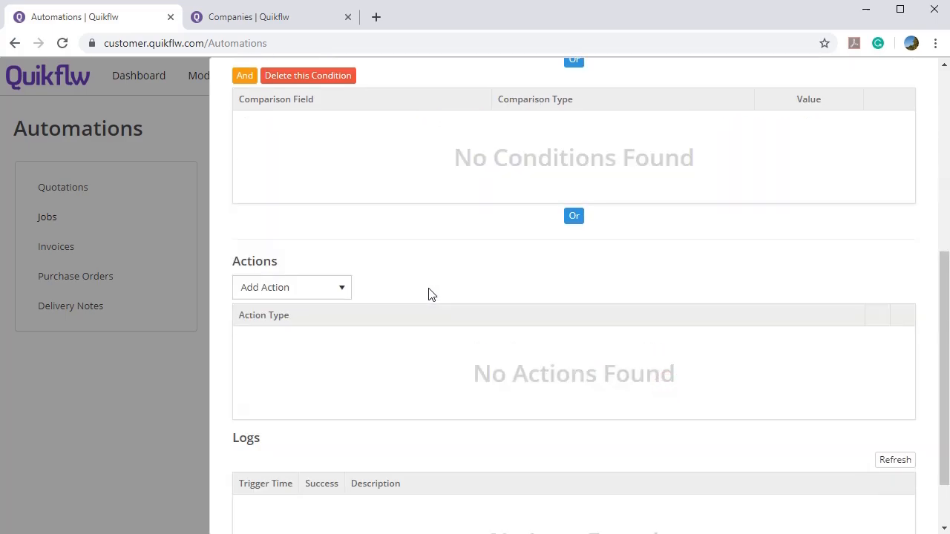
pyautogui.click(340, 290)
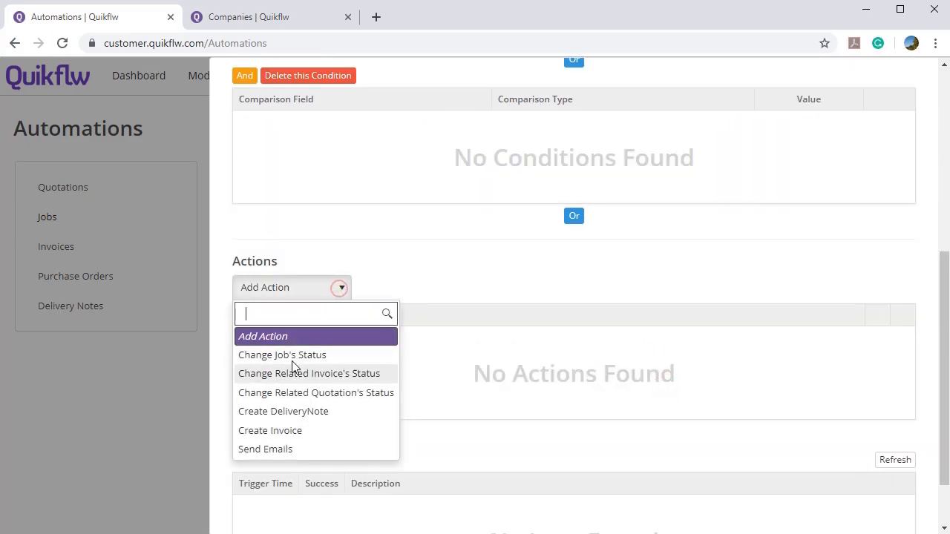
pyautogui.click(297, 430)
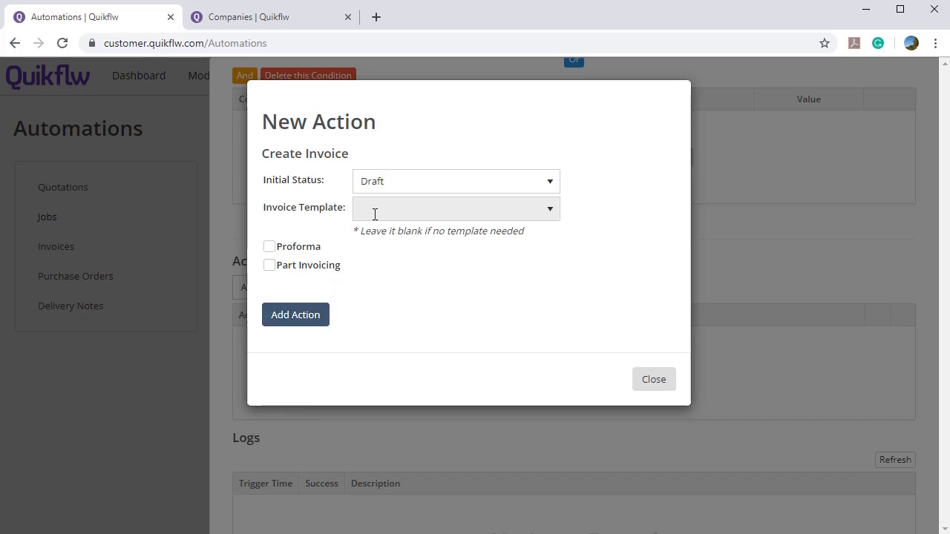
pyautogui.click(381, 187)
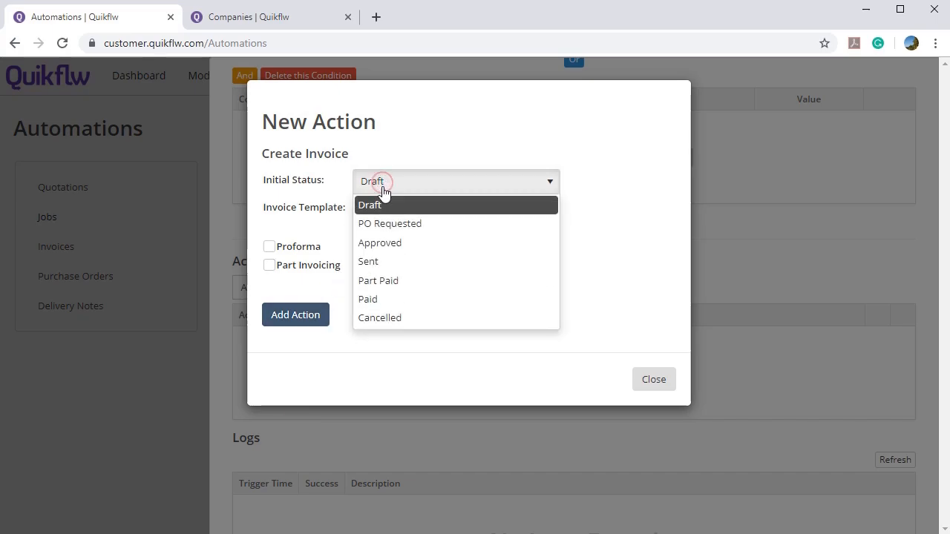
pyautogui.click(394, 245)
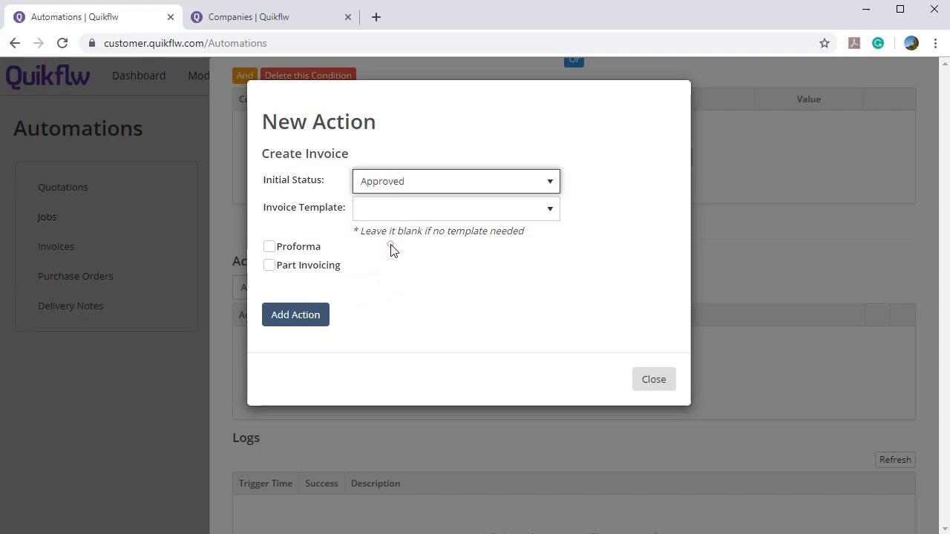
pyautogui.click(382, 214)
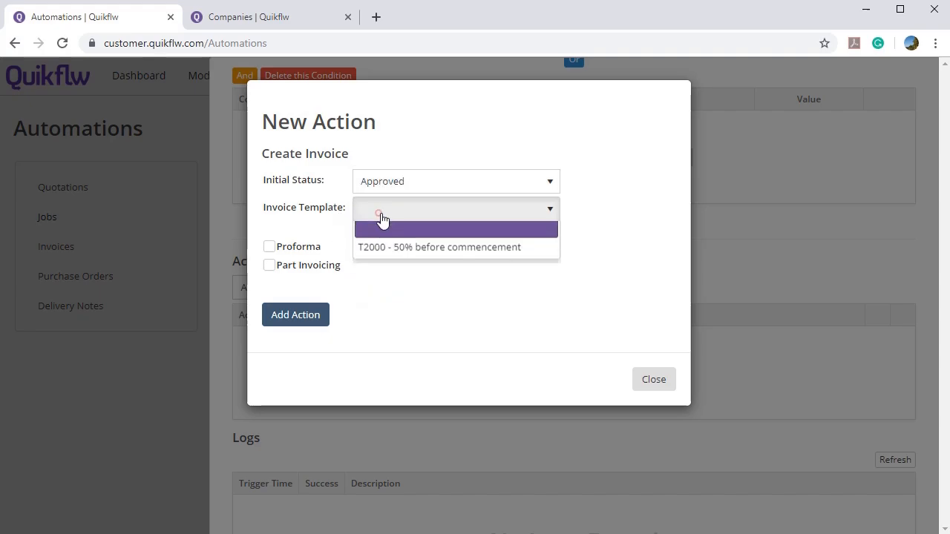
pyautogui.click(390, 249)
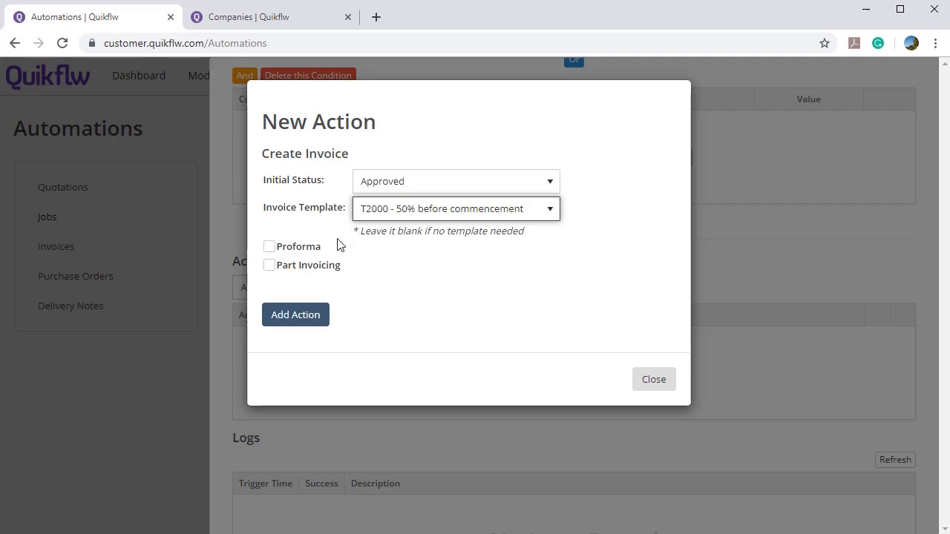
# Enable part invoicing at 50 percent and add the Create Invoice action to the automation.
pyautogui.click(280, 271)
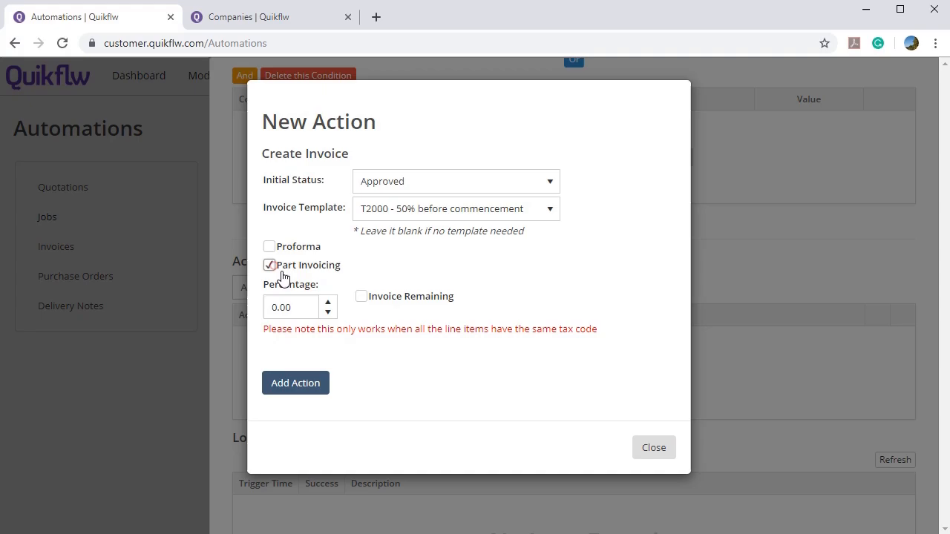
pyautogui.click(303, 307)
pyautogui.write('50')
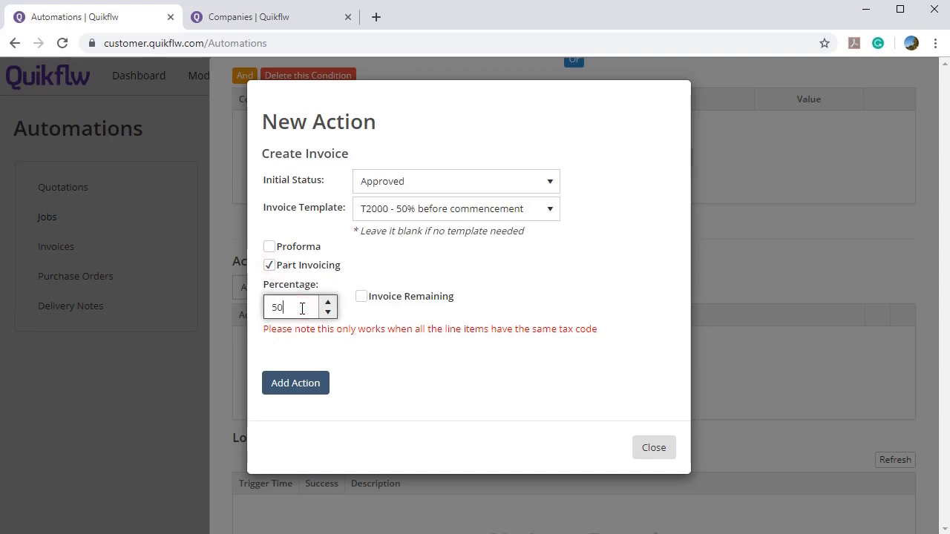
pyautogui.click(289, 384)
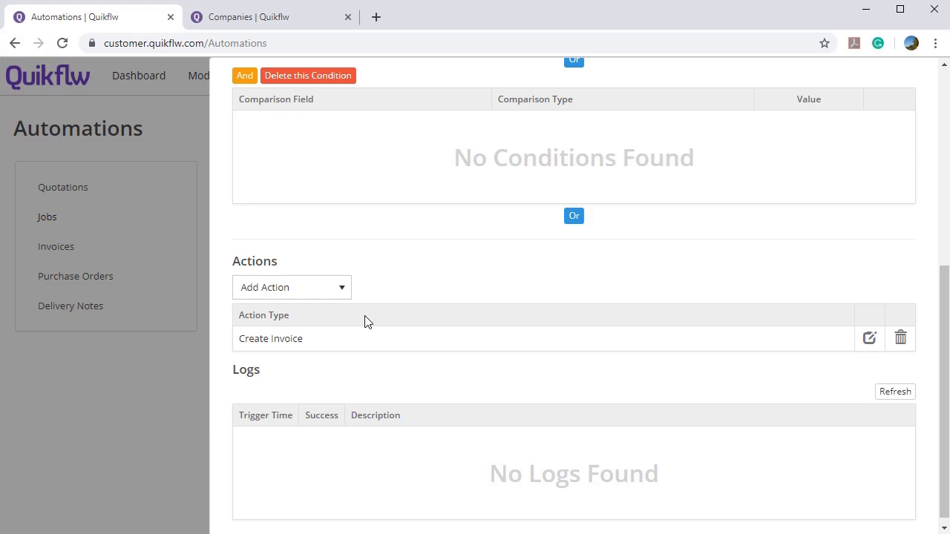
# Start a Send Emails action addressed to the assigned user and additionally to the procurement e-mail address.
pyautogui.click(295, 291)
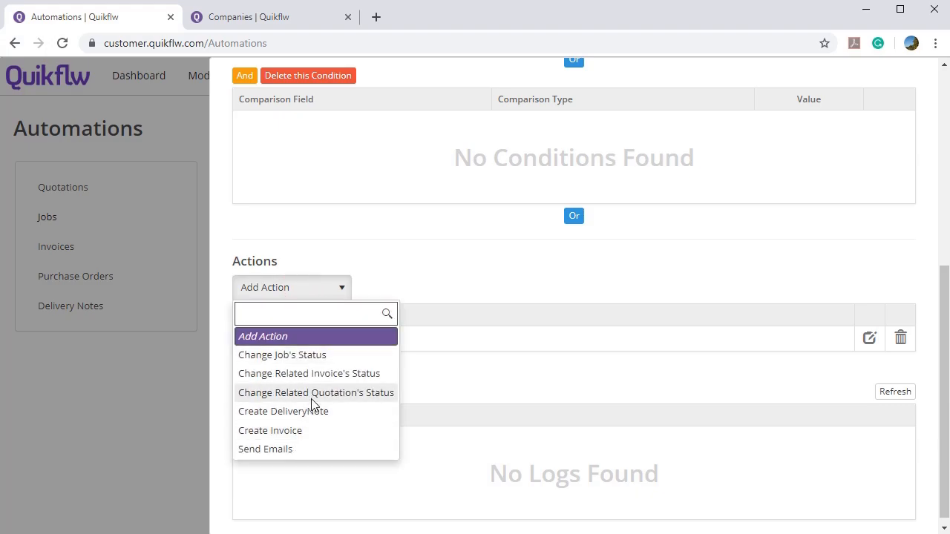
pyautogui.click(314, 449)
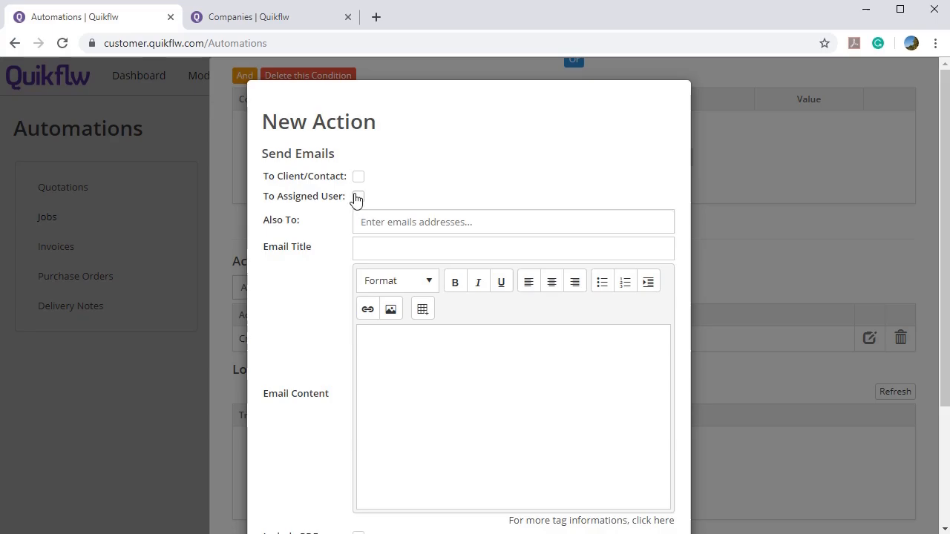
pyautogui.click(361, 217)
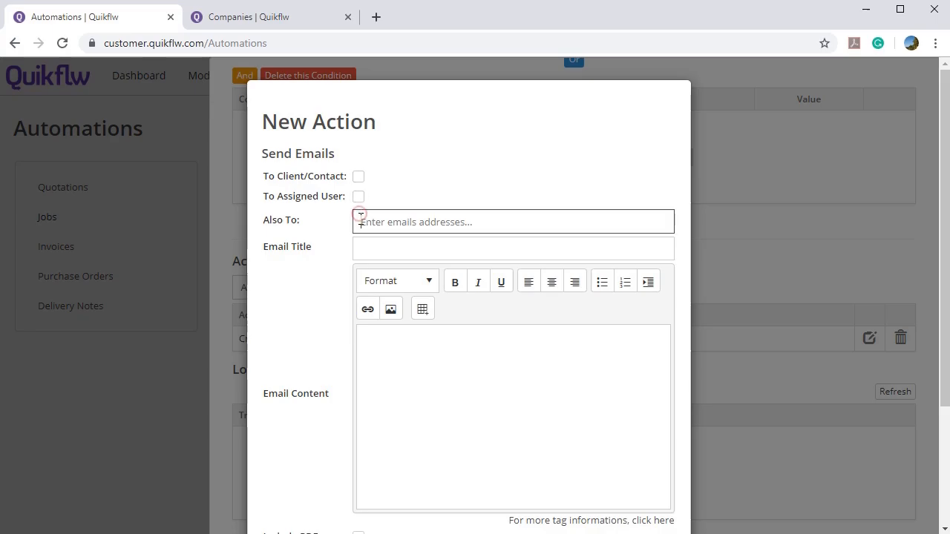
pyautogui.click(359, 198)
pyautogui.write('procure')
pyautogui.press('BackSpace')
pyautogui.write('curement')
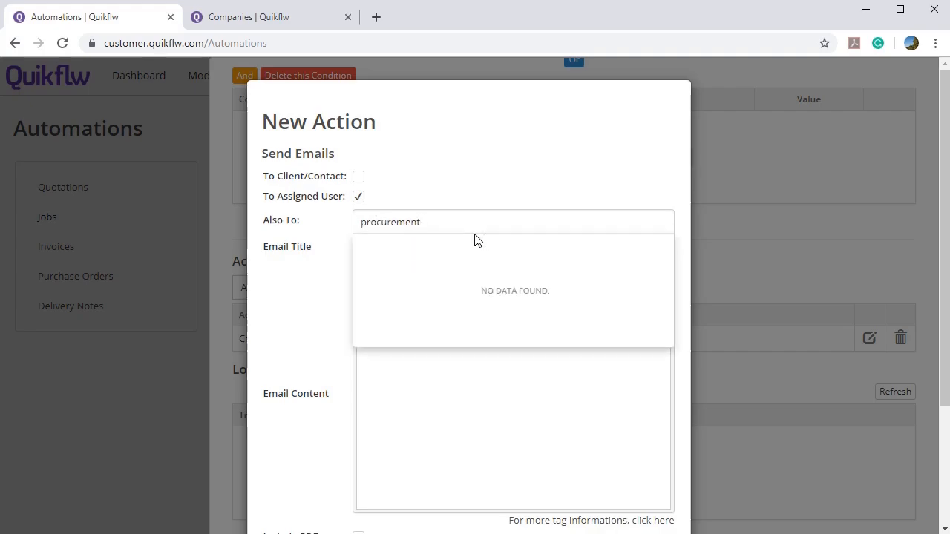
pyautogui.write('@example.com')
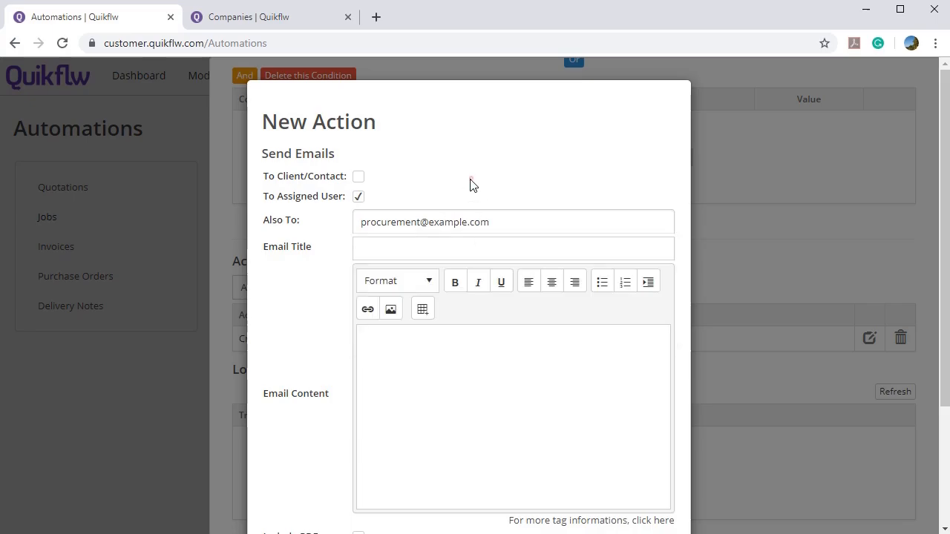
# Title the email "Please order for SO {JobNumber}", write "Hi, Please order the parts for this sales order. Thanks" as content, and add the action.
pyautogui.click(464, 249)
pyautogui.click(458, 382)
pyautogui.write('Hi, Please order the parts for this sales order. Thanks')
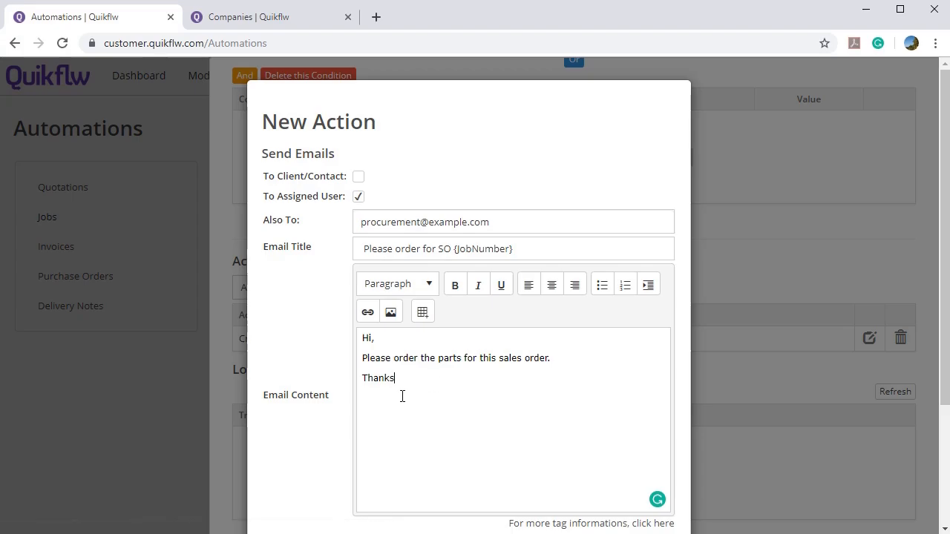
pyautogui.scroll(-2, 413, 403)
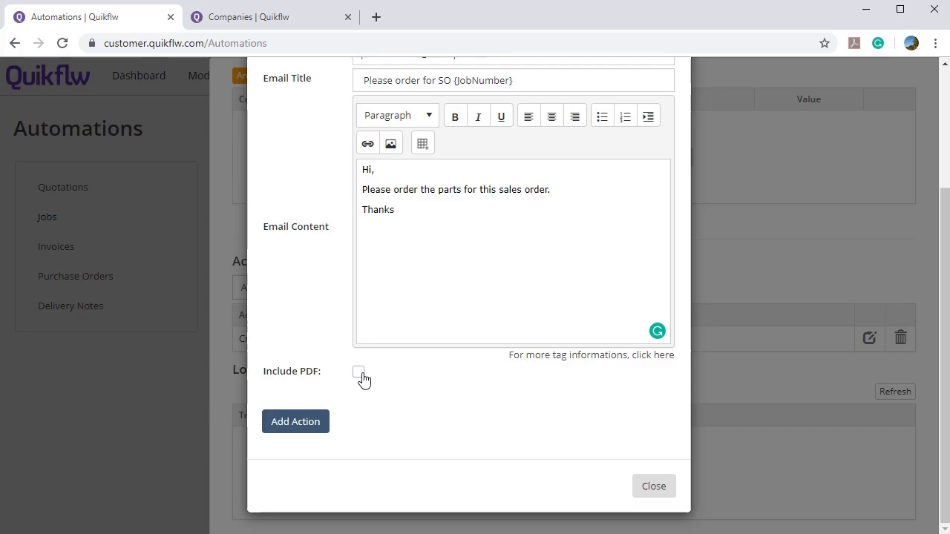
pyautogui.click(315, 429)
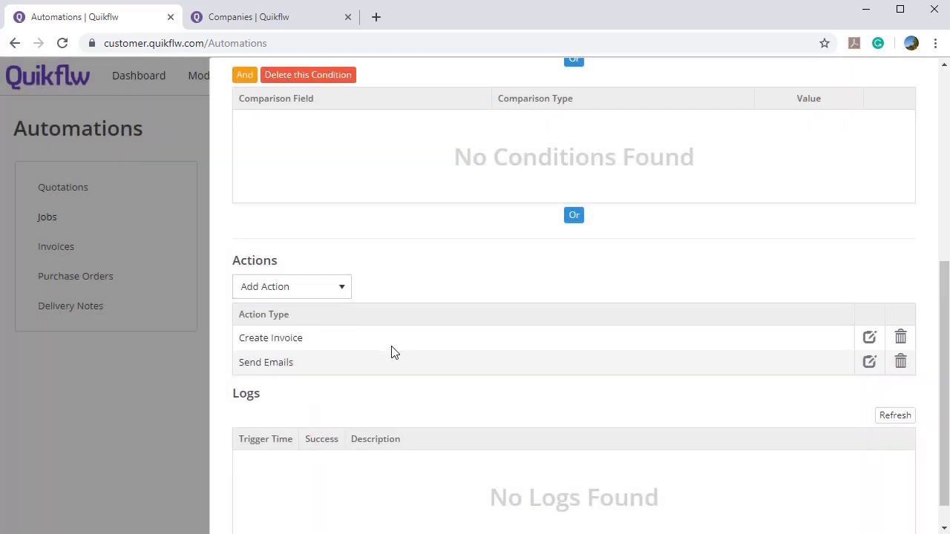
# Close the "Invoice Client + Email Notifications" automation and show the list of job automations.
pyautogui.scroll(2, 391, 354)
pyautogui.scroll(3, 391, 354)
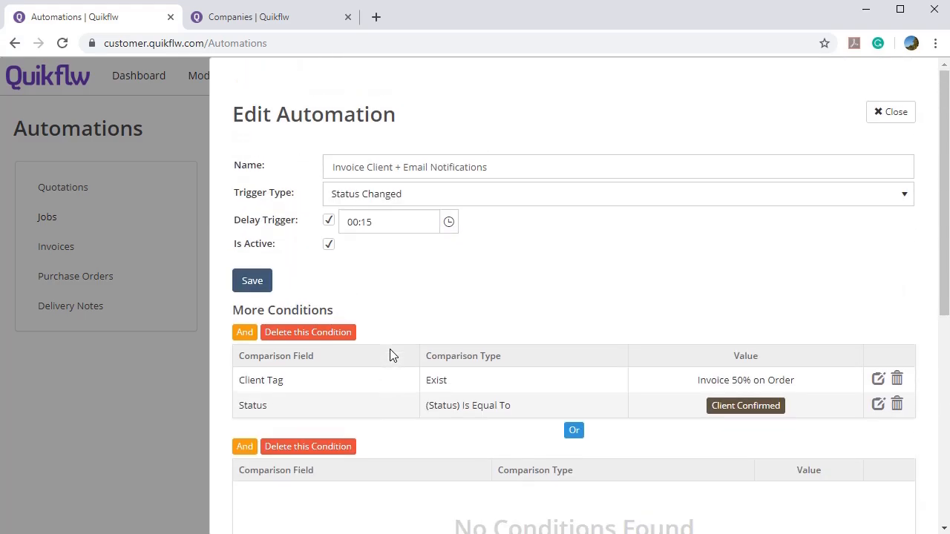
pyautogui.click(882, 120)
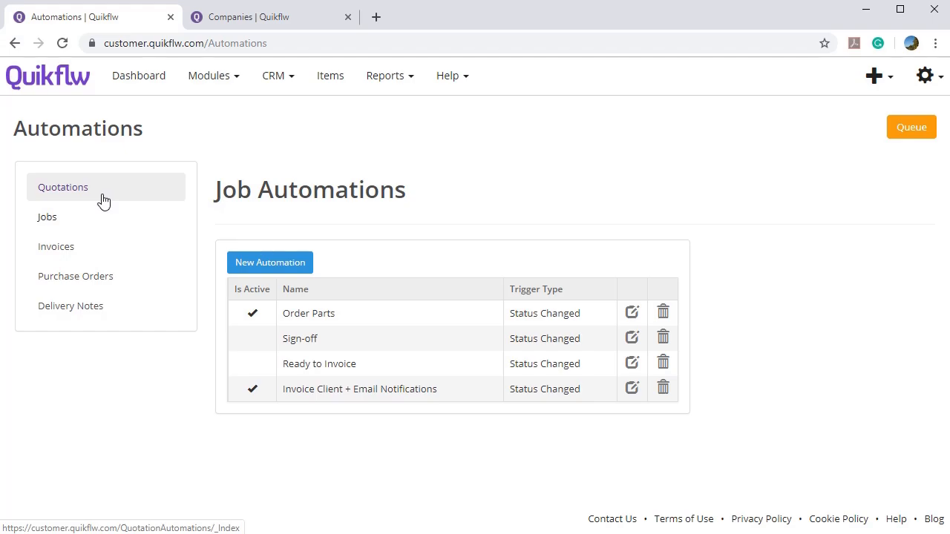
pyautogui.click(47, 218)
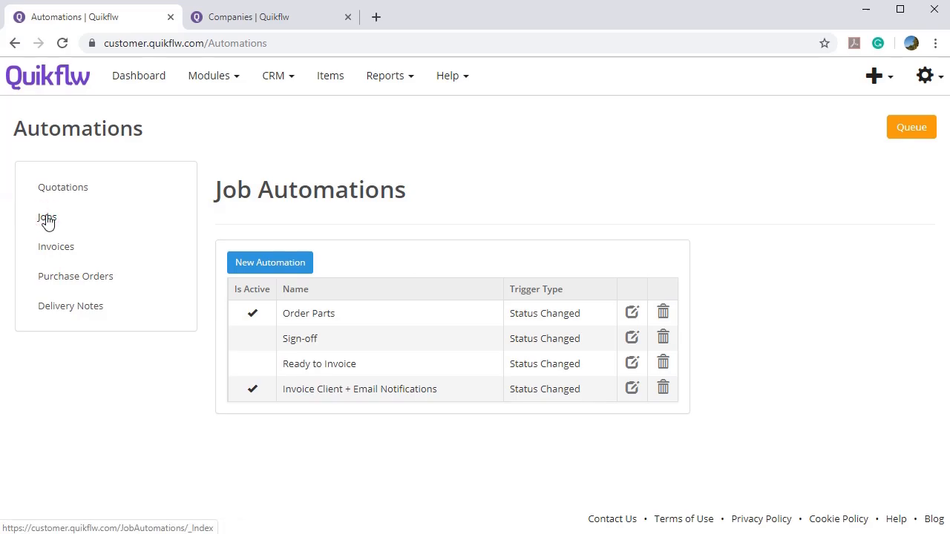